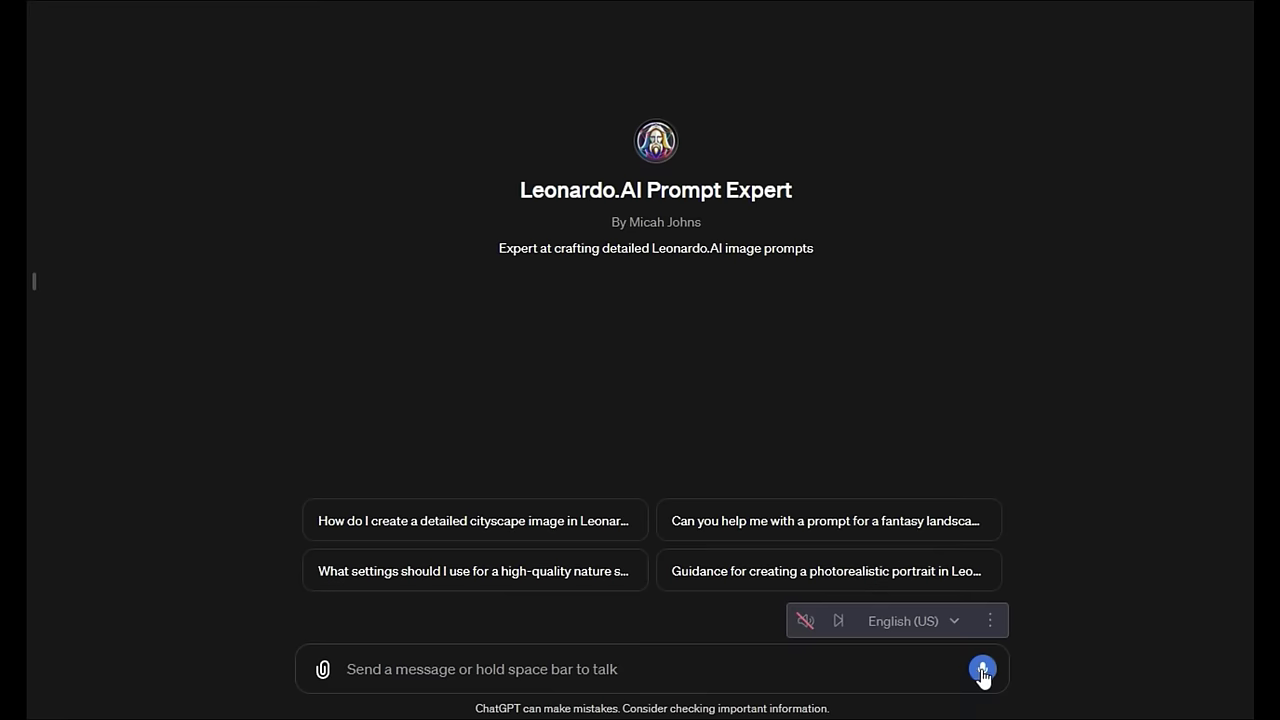
Step: Dictate and send a request for a prompt of a craftsman carpenter building a log cabin
{"action": "left_click", "coordinate": [982, 670]}
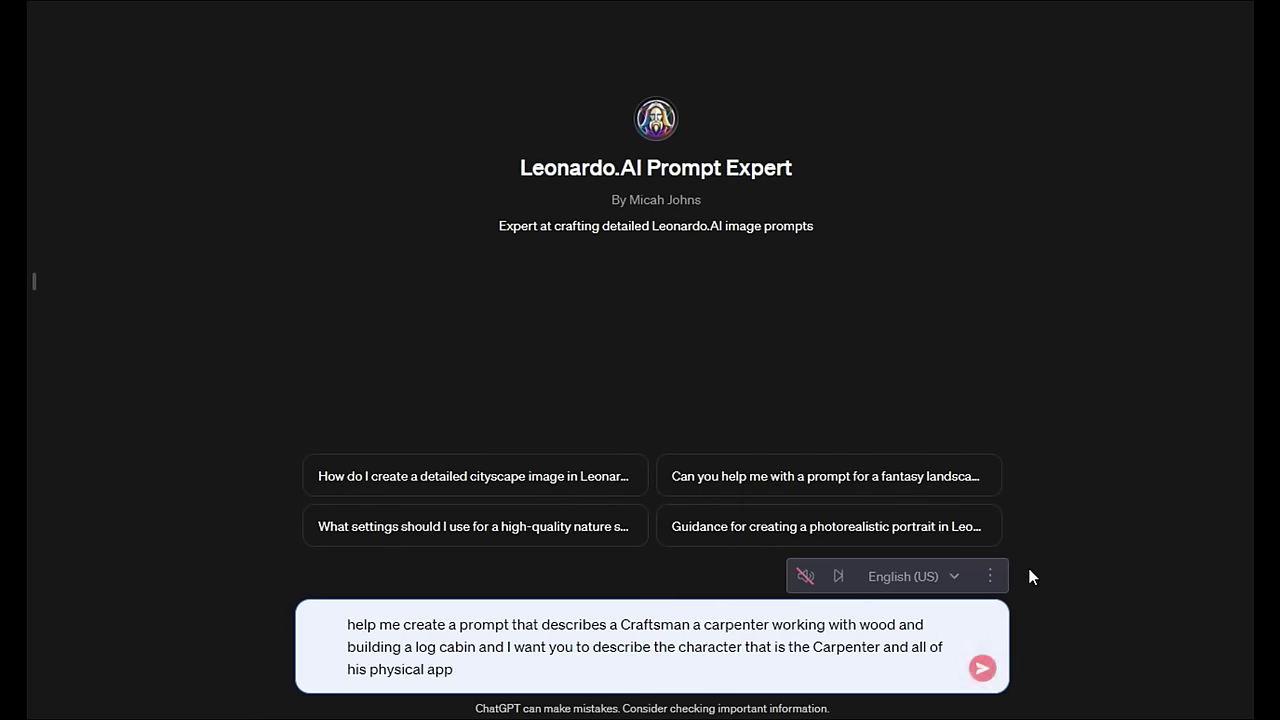
{"action": "left_click", "coordinate": [983, 666]}
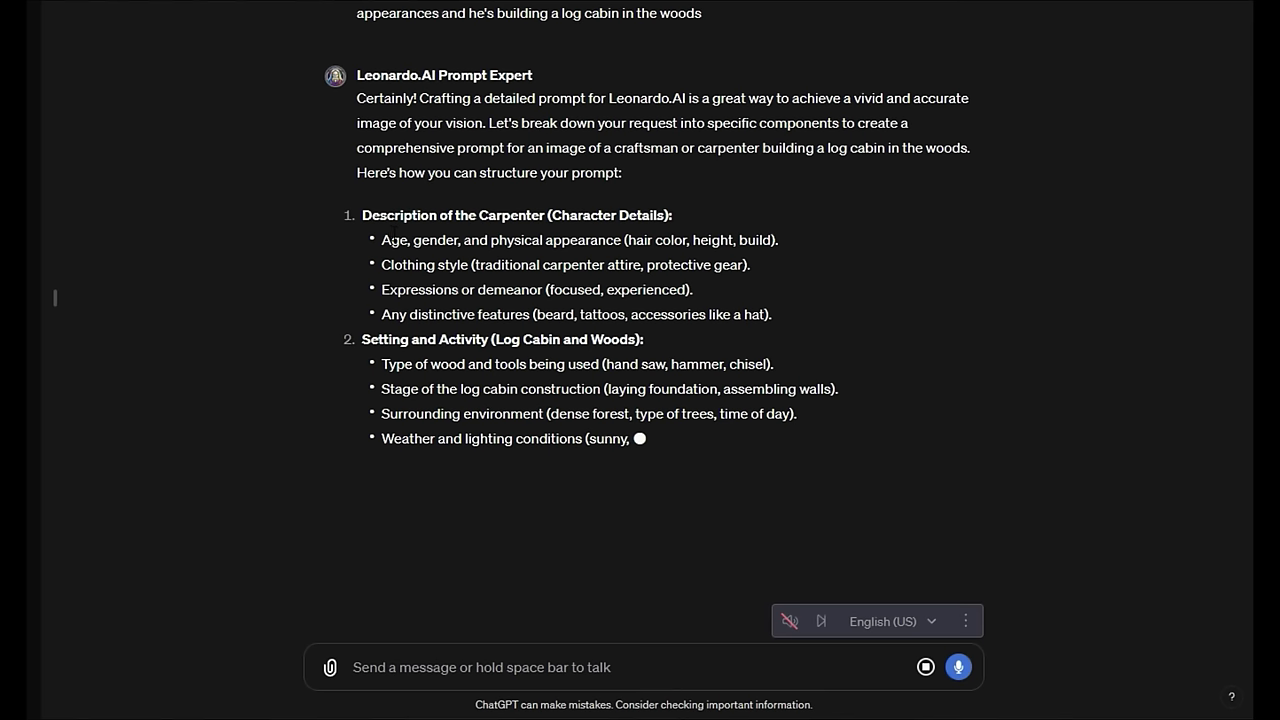
Step: Read through the reply's character, wood and tools bullets down to the sample 8K prompt
{"action": "left_click_drag", "start_coordinate": [391, 240], "coordinate": [517, 262]}
{"action": "left_click", "coordinate": [490, 285]}
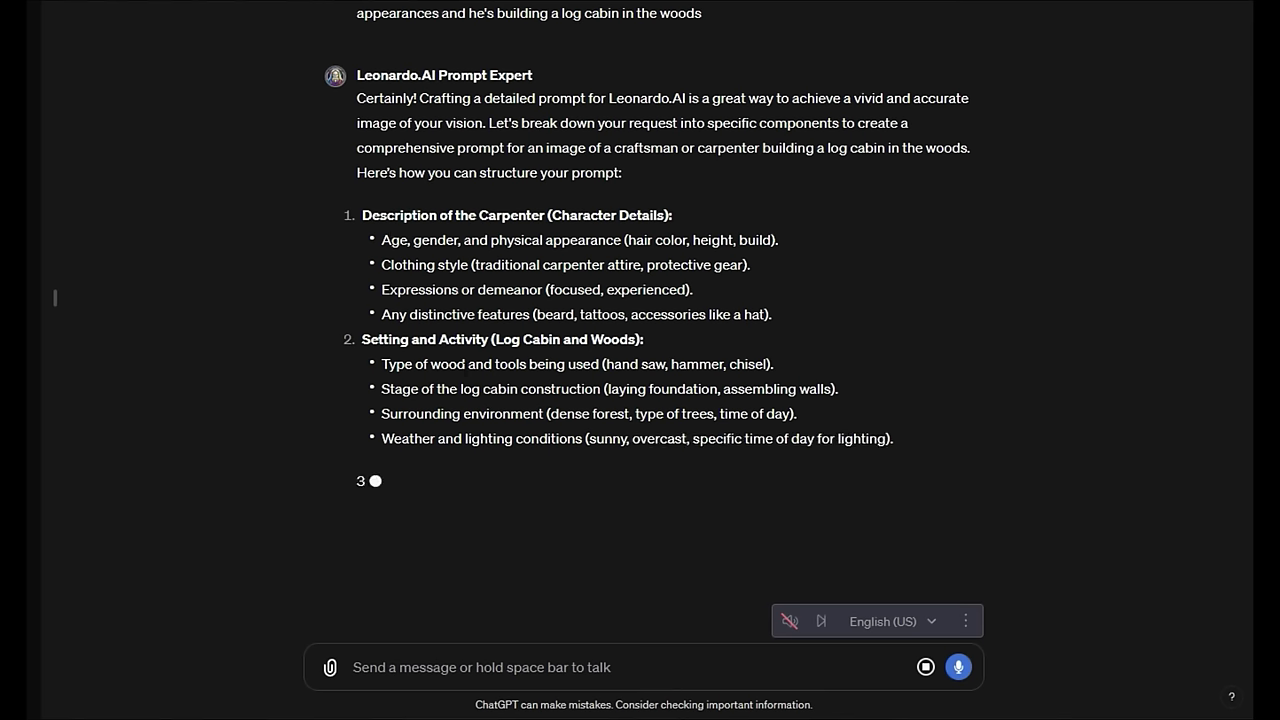
{"action": "left_click_drag", "start_coordinate": [431, 364], "coordinate": [497, 389]}
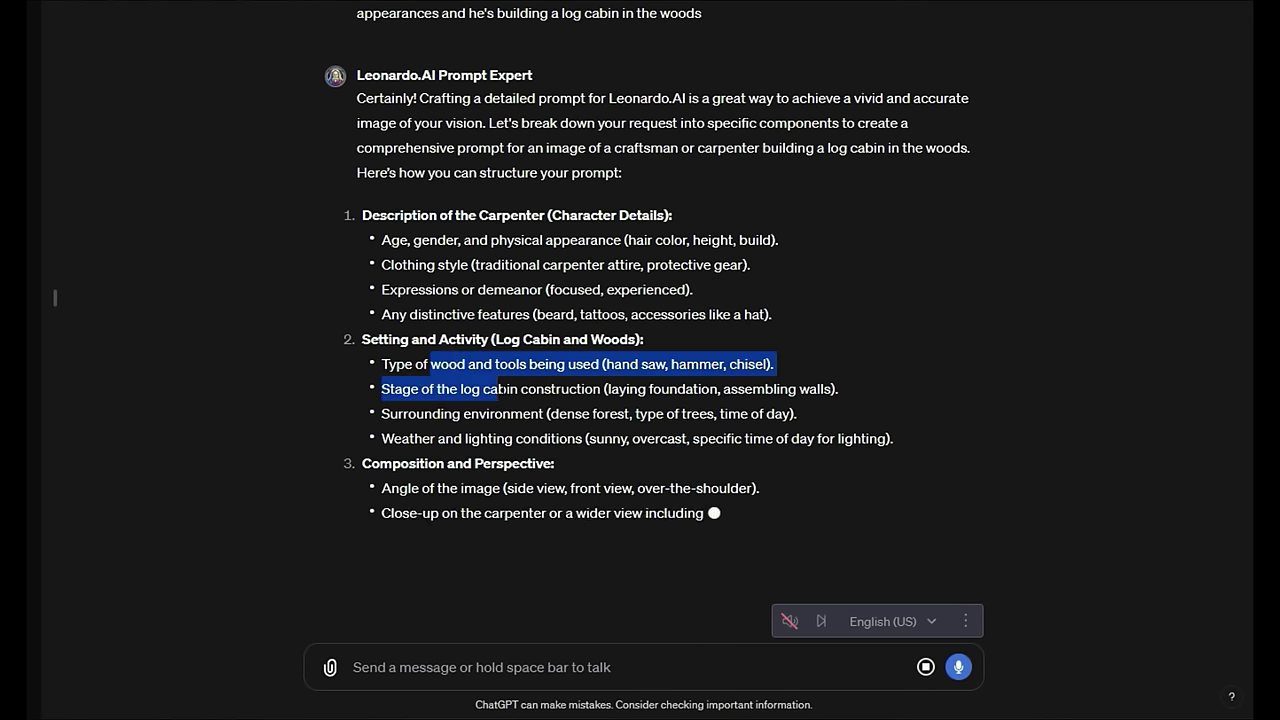
{"action": "left_click", "coordinate": [500, 389]}
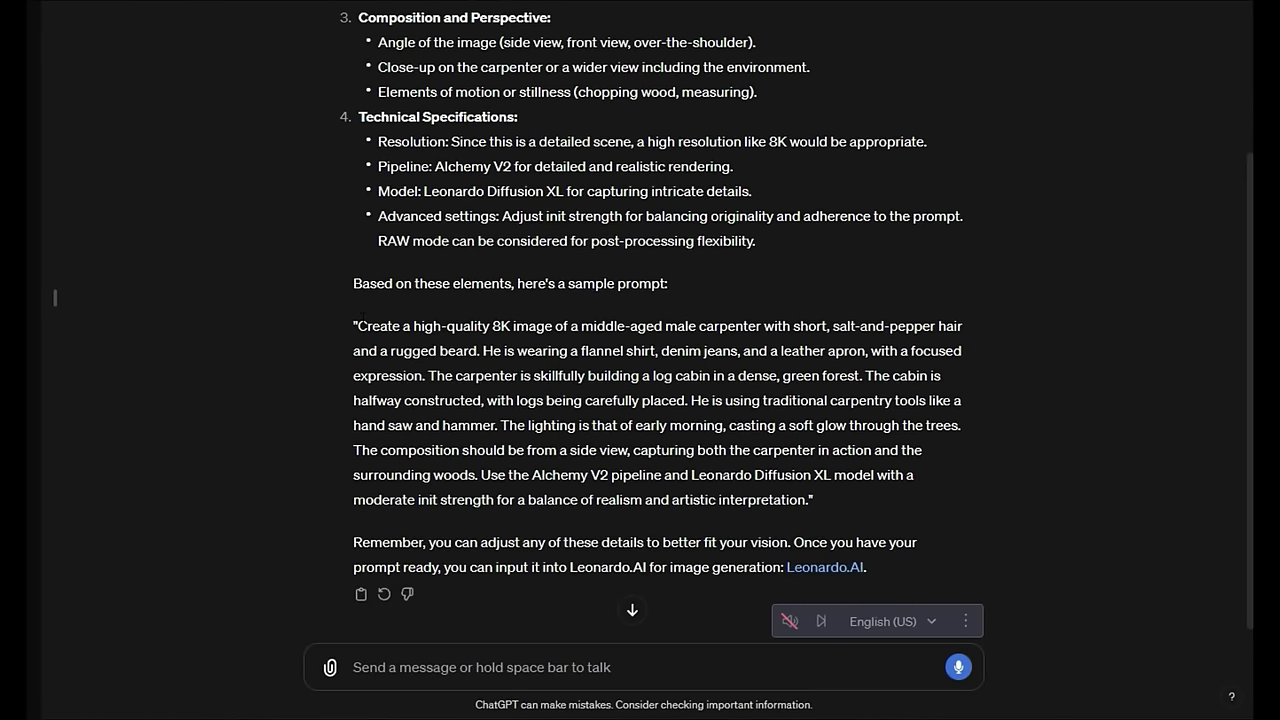
Step: Select the sample prompt from 'Create a high-quality 8K image' through 'surrounding woods'
{"action": "left_click_drag", "start_coordinate": [356, 326], "coordinate": [478, 474]}
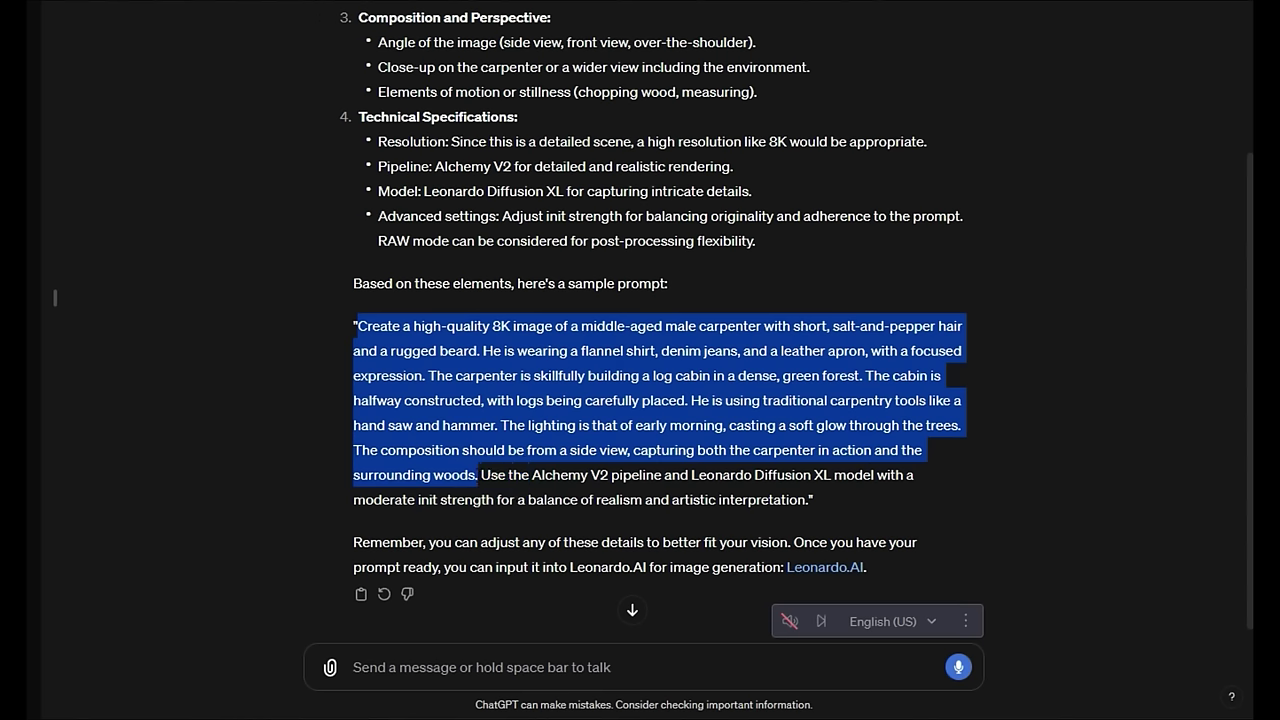
Step: Copy the sample carpenter prompt and paste it over the existing text in Leonardo.AI's prompt box
{"action": "right_click", "coordinate": [460, 466]}
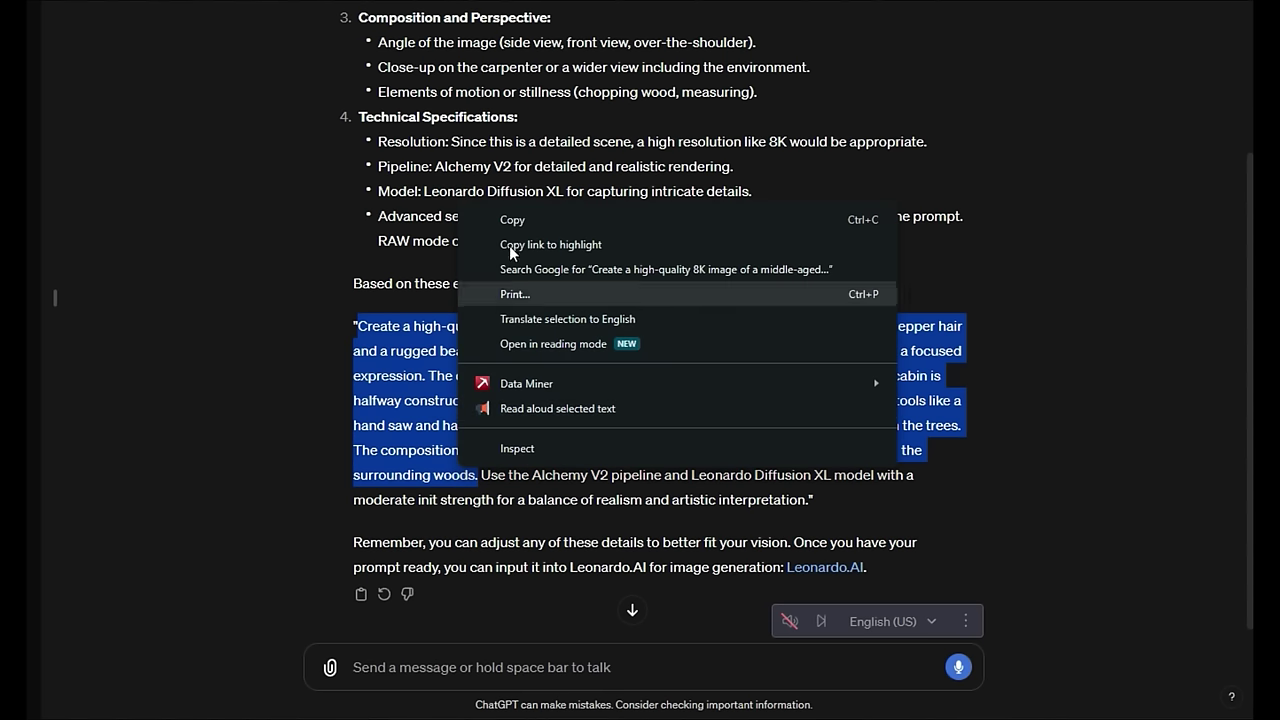
{"action": "left_click", "coordinate": [505, 218]}
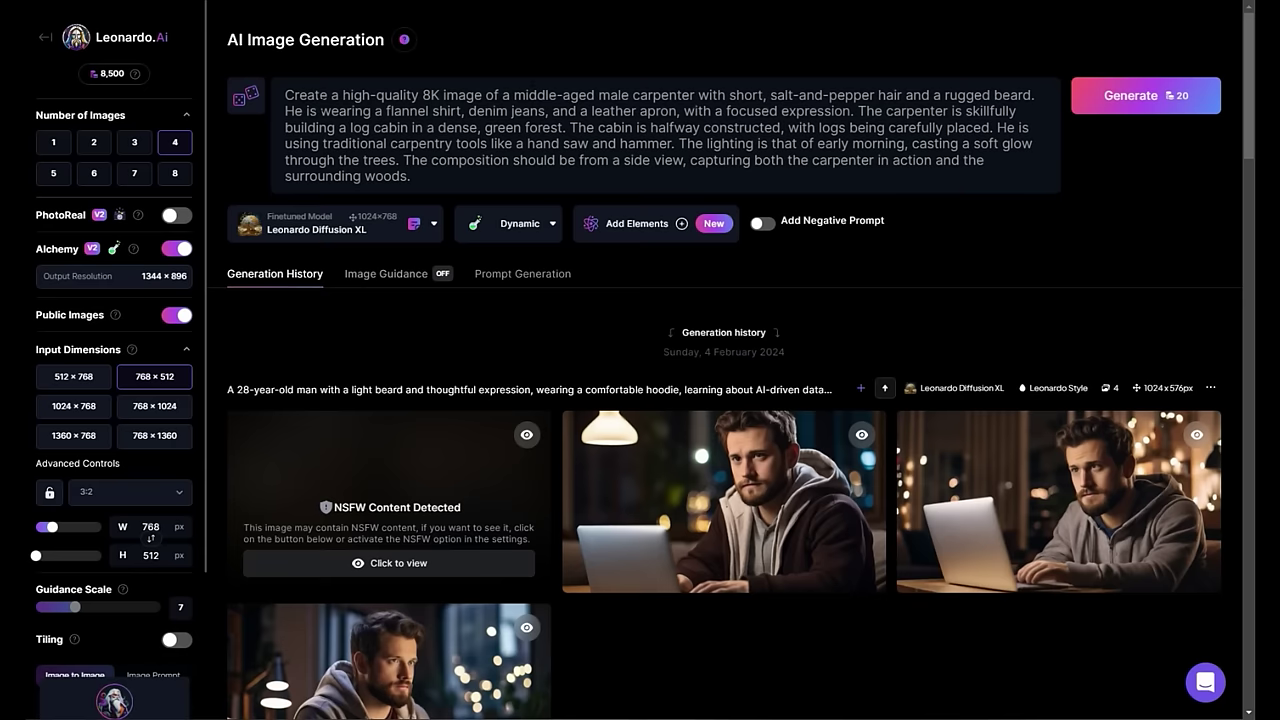
{"action": "key", "text": "ctrl+a"}
{"action": "key", "text": "ctrl+v"}
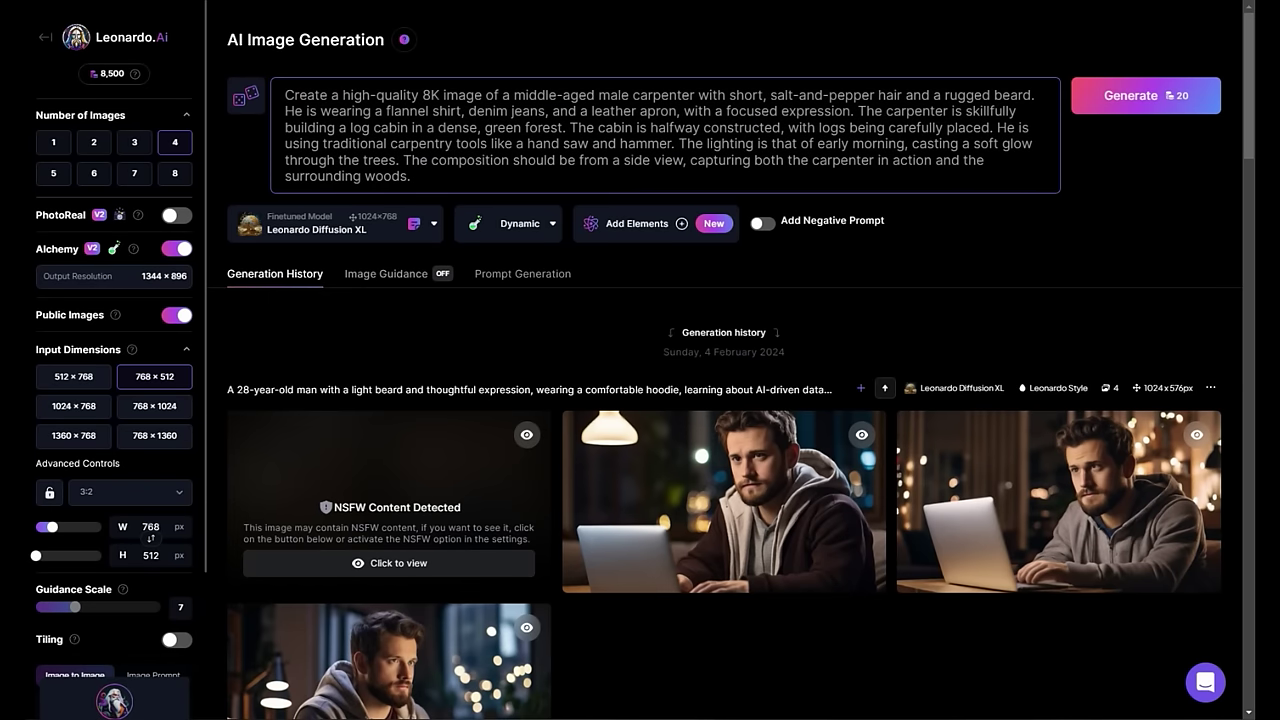
{"action": "key", "text": "alt+Tab"}
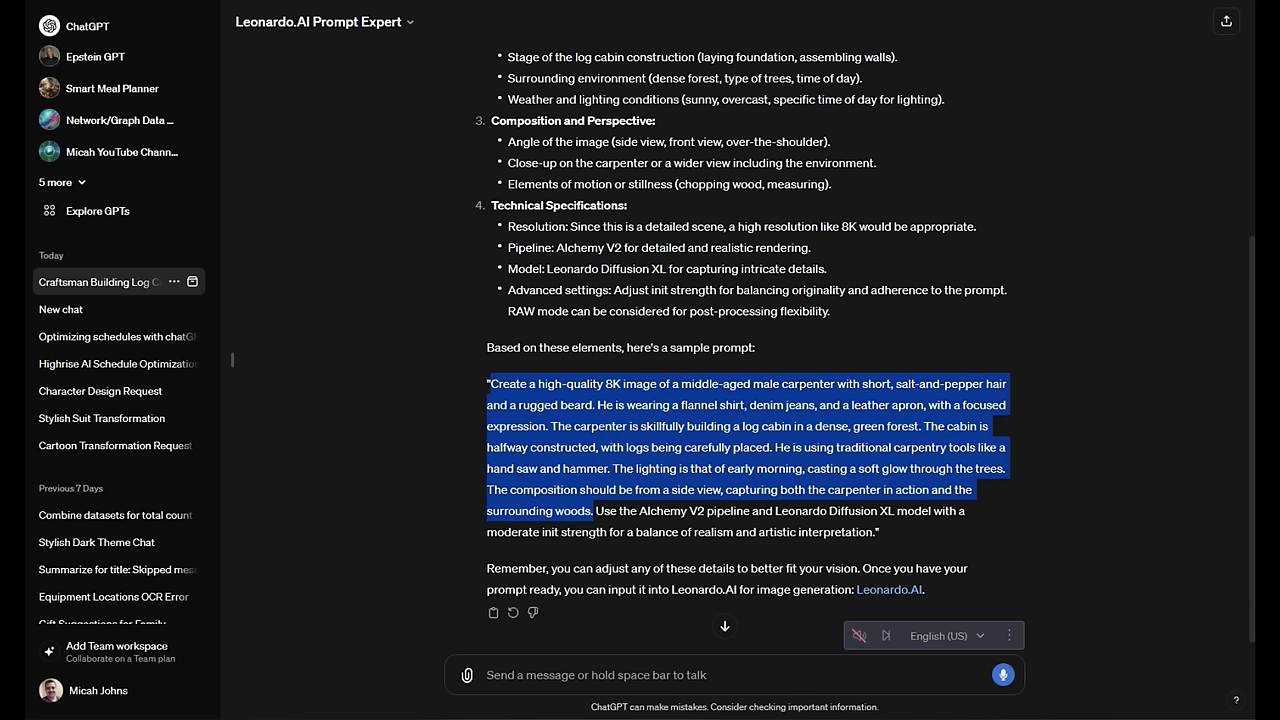
{"action": "key", "text": "alt+Tab"}
{"action": "key", "text": "ctrl+v"}
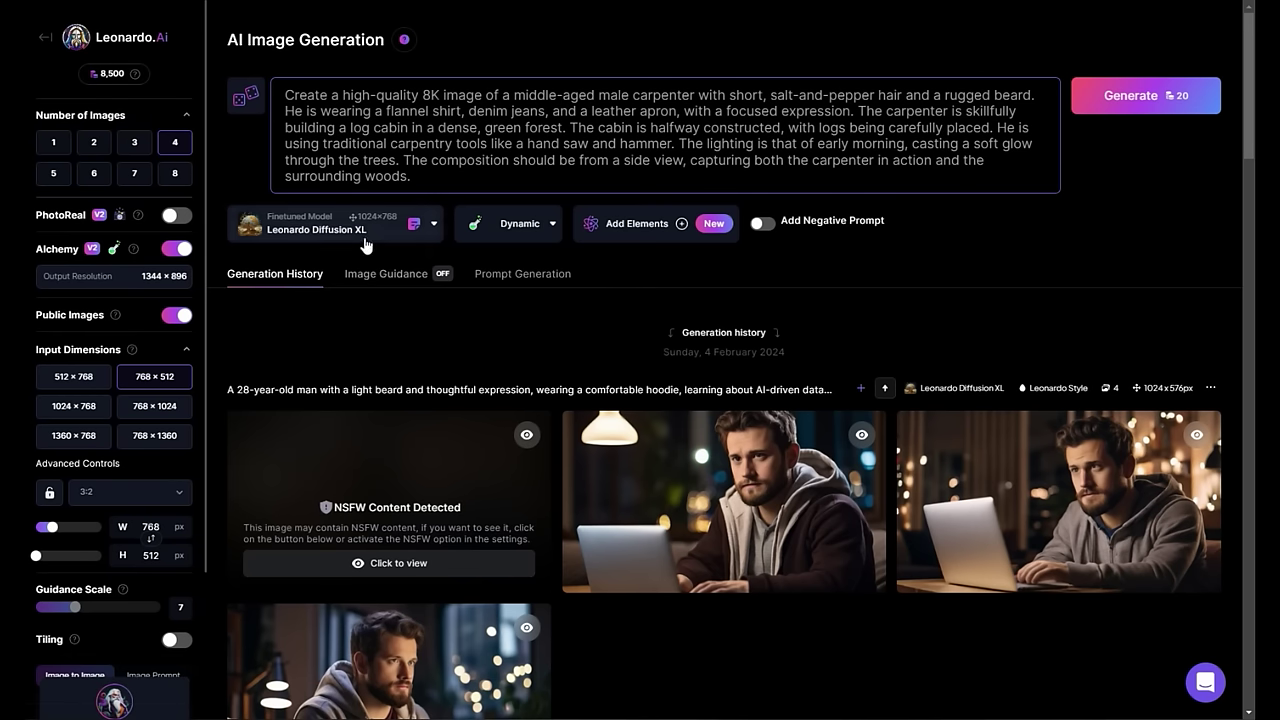
Step: Generate four carpenter images, then a second batch with PhotoReal enabled
{"action": "left_click", "coordinate": [1128, 100]}
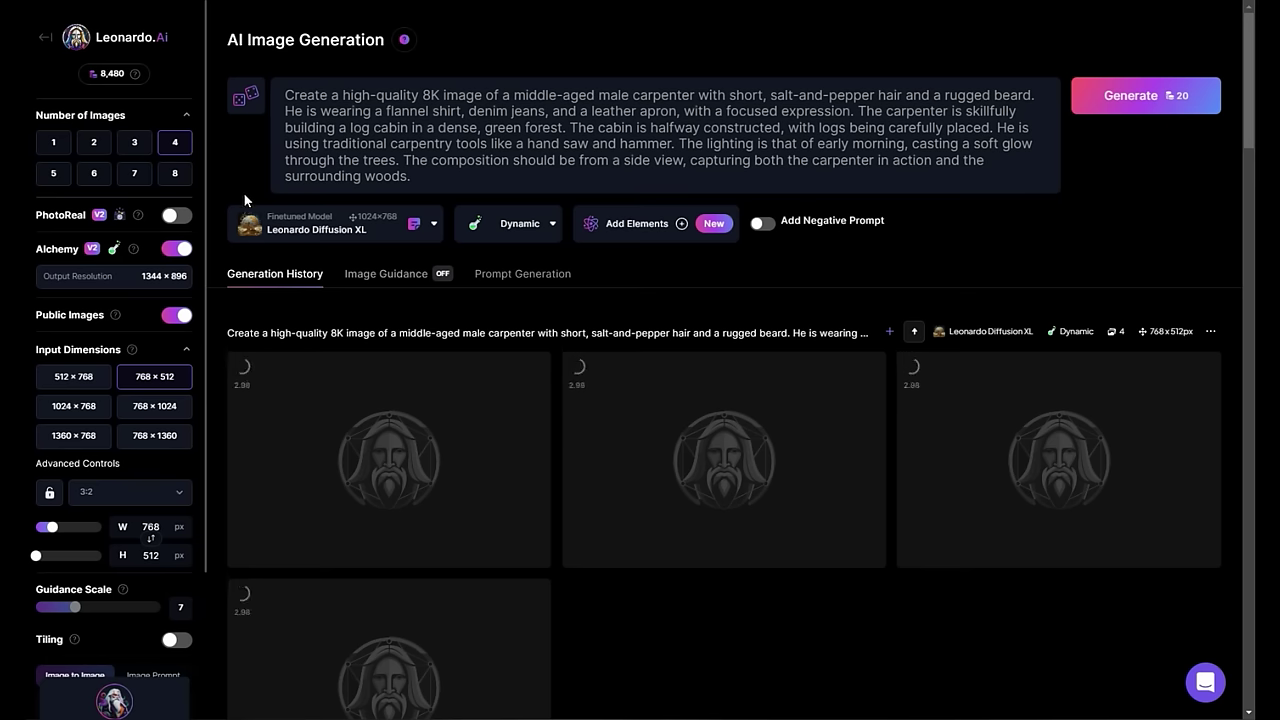
{"action": "left_click", "coordinate": [180, 218]}
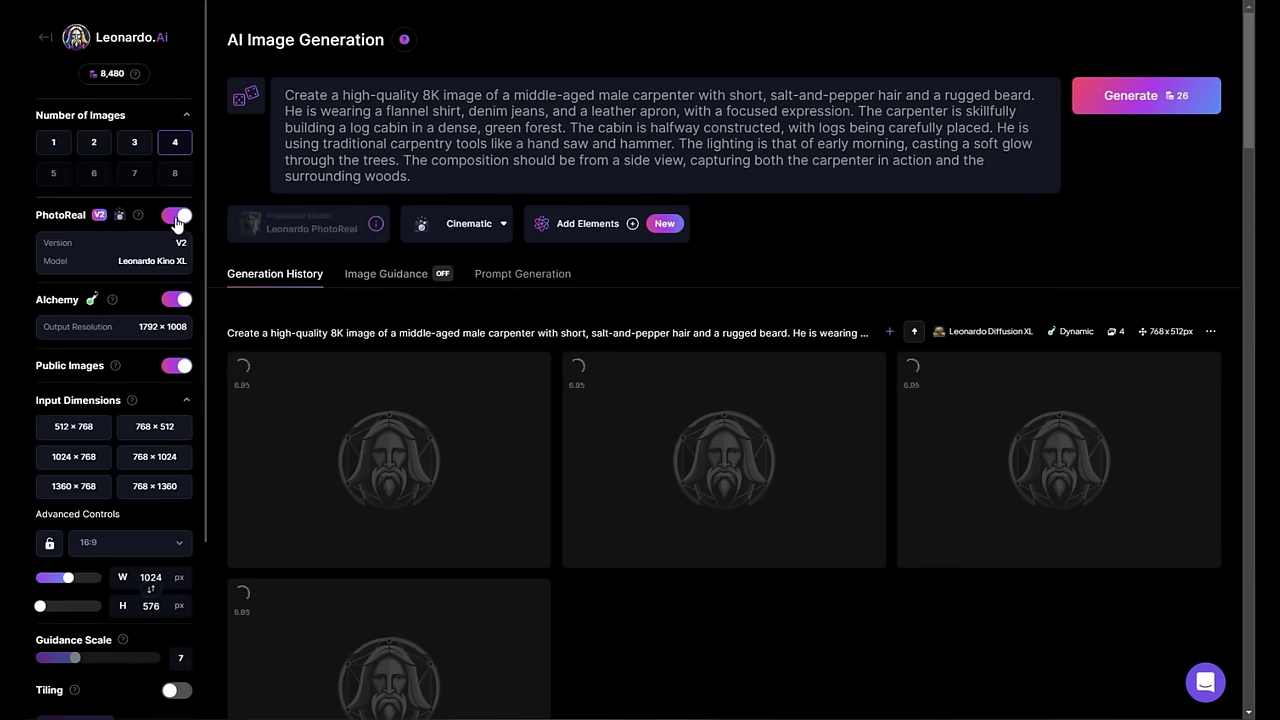
{"action": "left_click", "coordinate": [1129, 100]}
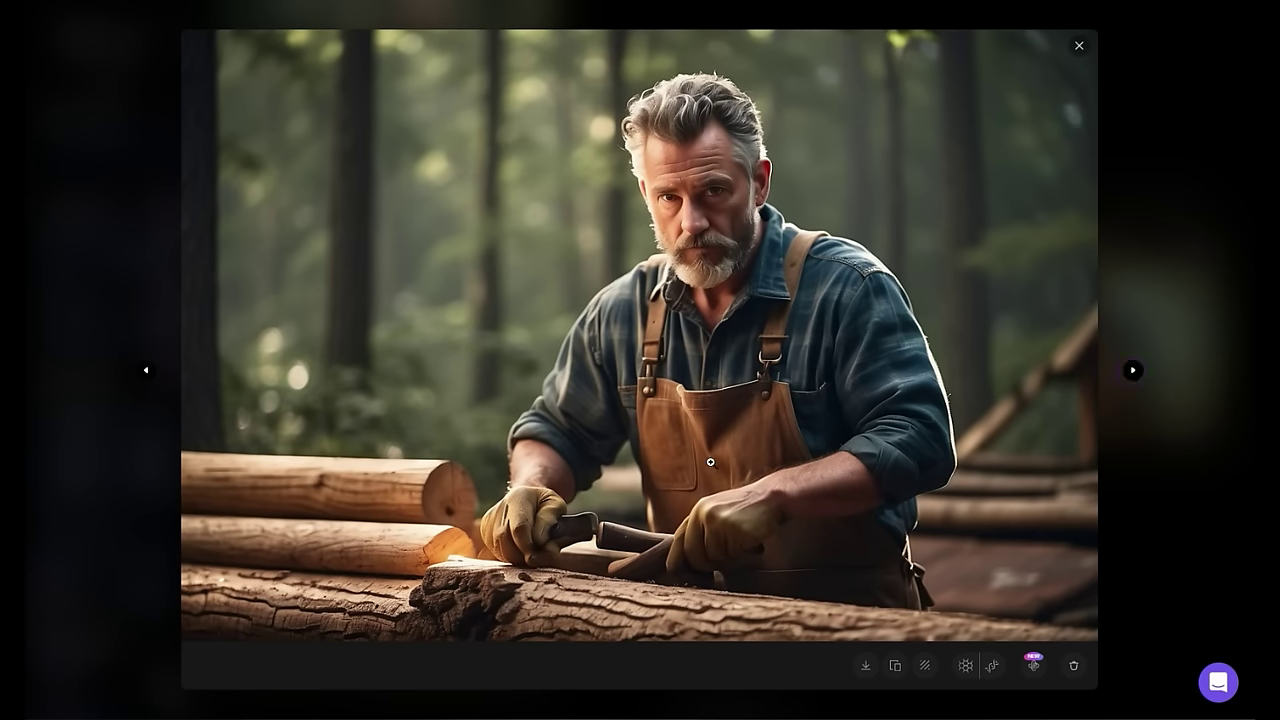
Step: Close the enlarged carpenter image and scroll up to the new PhotoReal batch
{"action": "left_click", "coordinate": [1078, 50]}
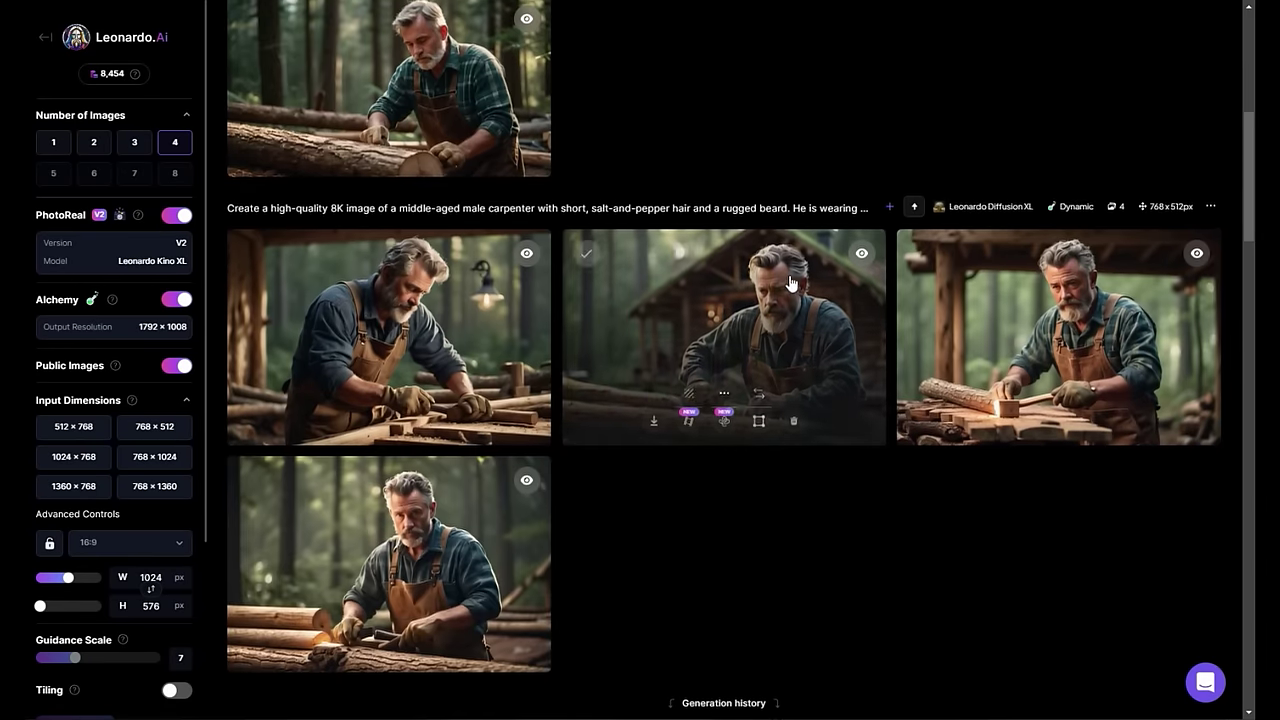
{"action": "scroll", "coordinate": [731, 306], "scroll_direction": "up", "scroll_amount": 1}
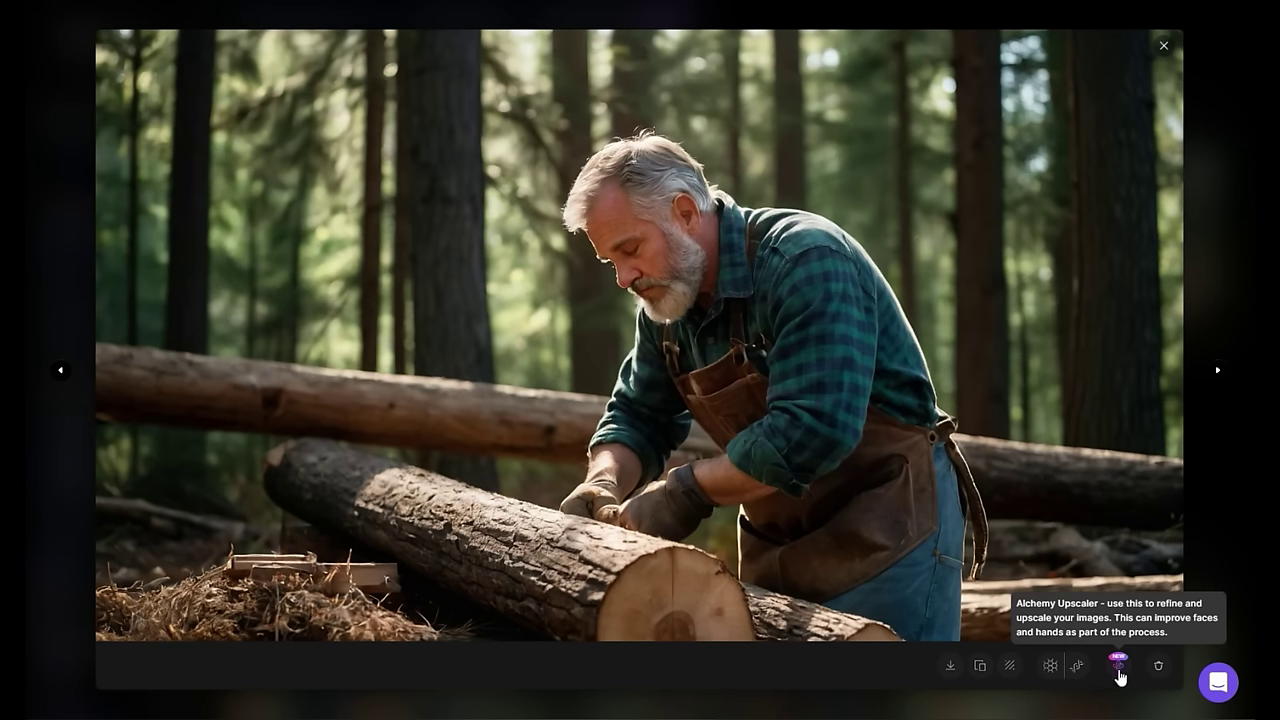
Step: Upscale the forest carpenter image with Smooth Mode on and Low refiner strength
{"action": "left_click", "coordinate": [1118, 666]}
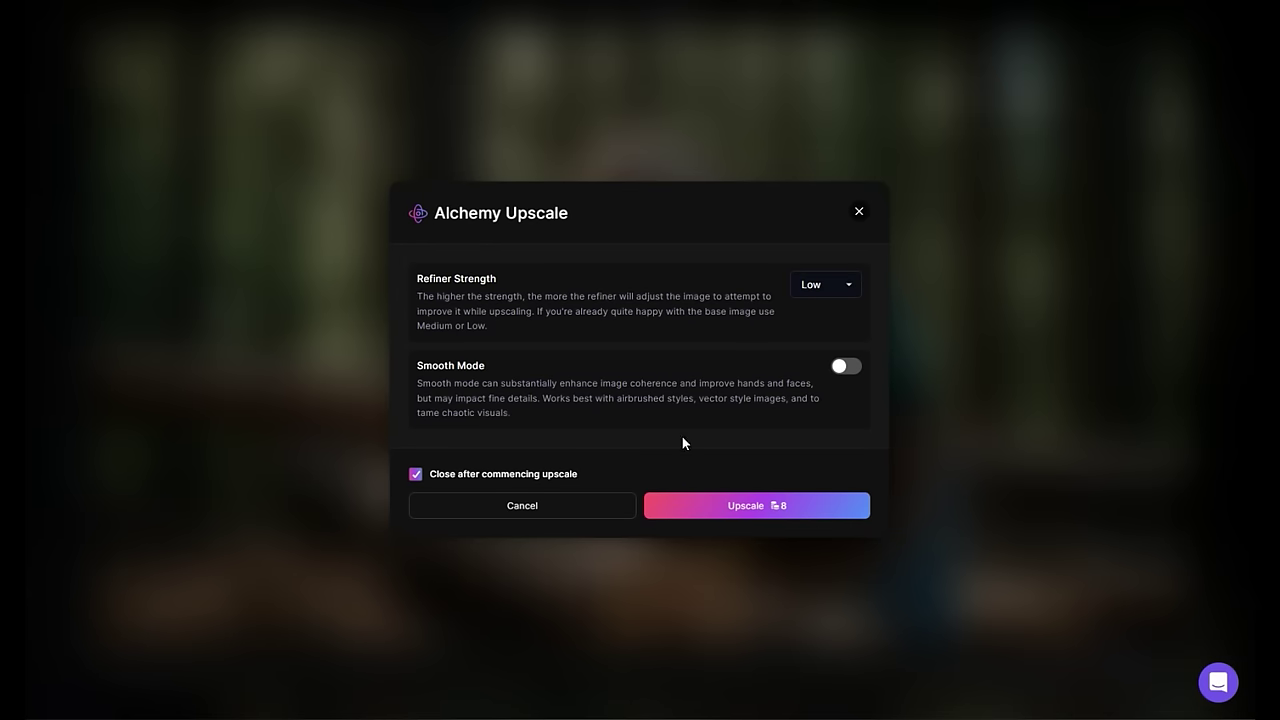
{"action": "left_click", "coordinate": [850, 367]}
{"action": "left_click", "coordinate": [826, 285]}
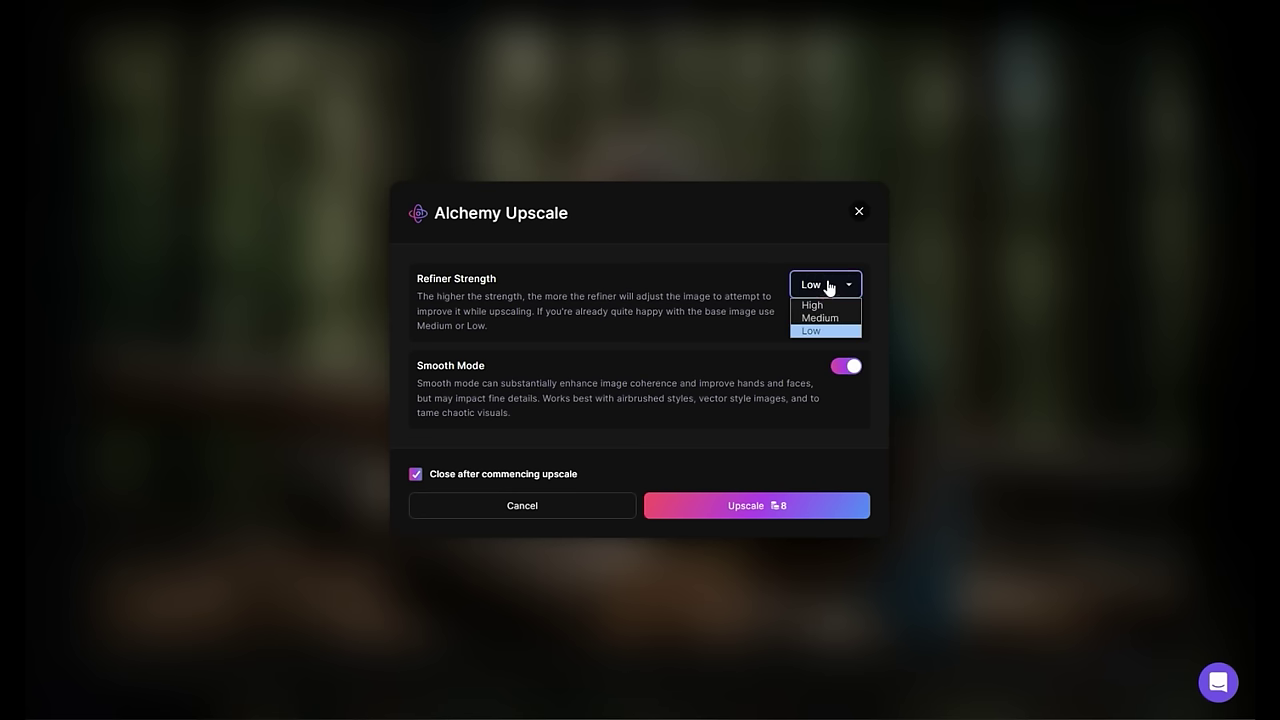
{"action": "left_click", "coordinate": [826, 285]}
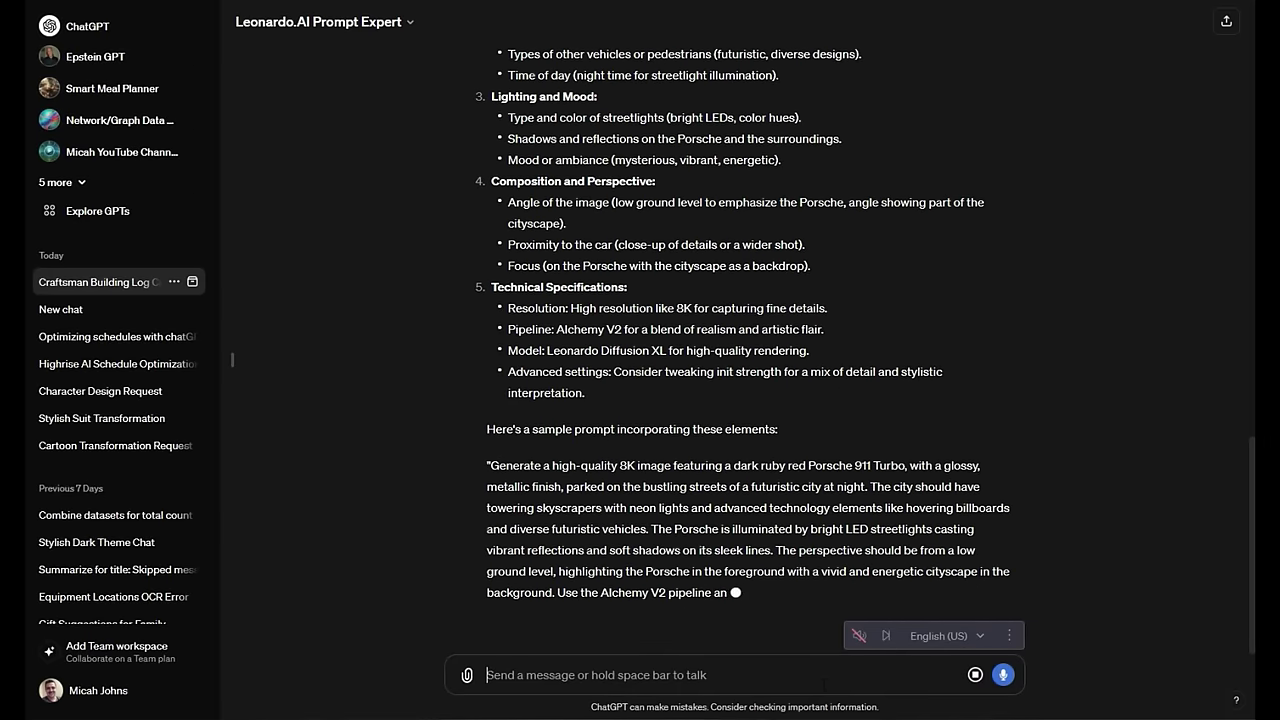
Step: Ask ChatGPT to 'Remake this whole prompt to account for it raining at night'
{"action": "type", "text": "Remake th"}
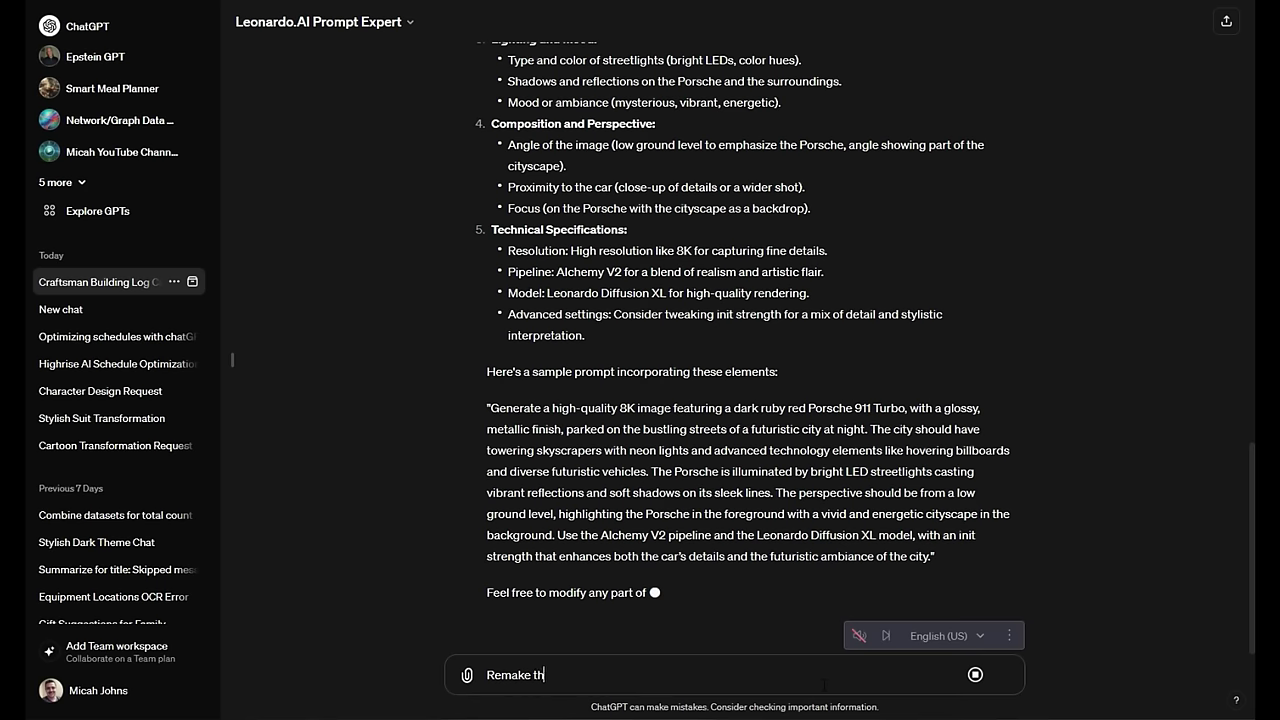
{"action": "type", "text": "is whole promp"}
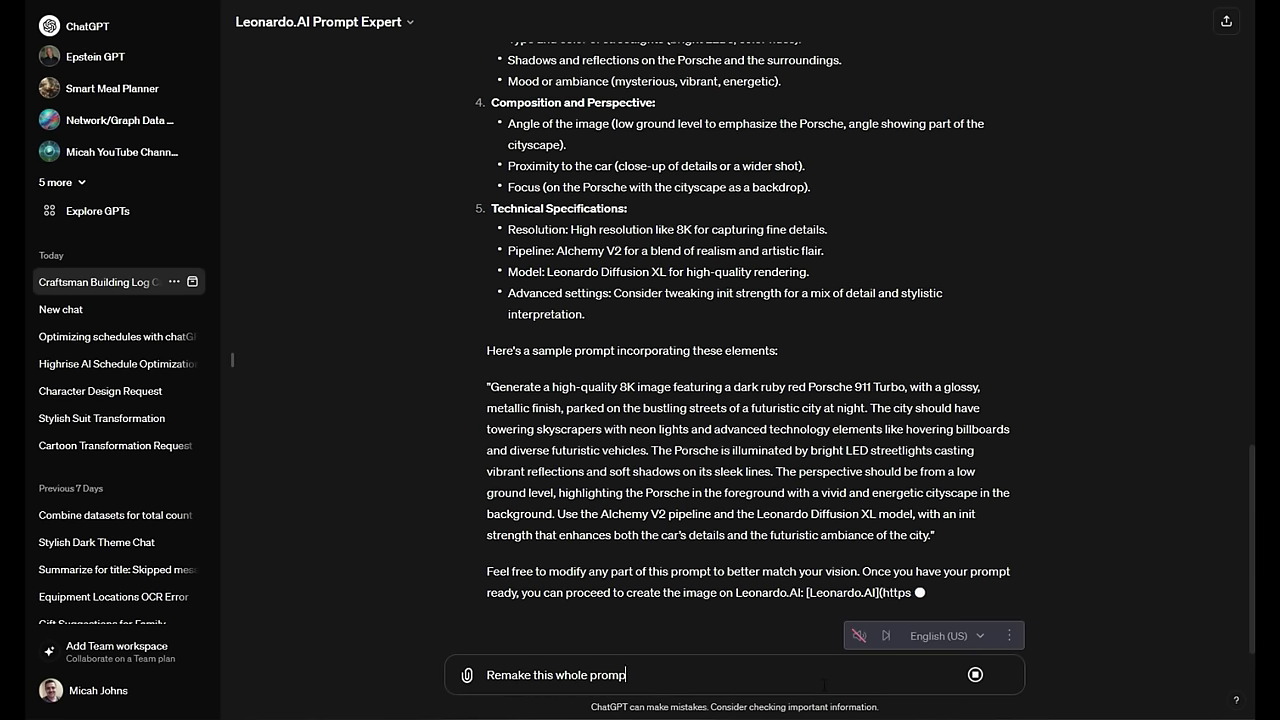
{"action": "type", "text": "t to account for it"}
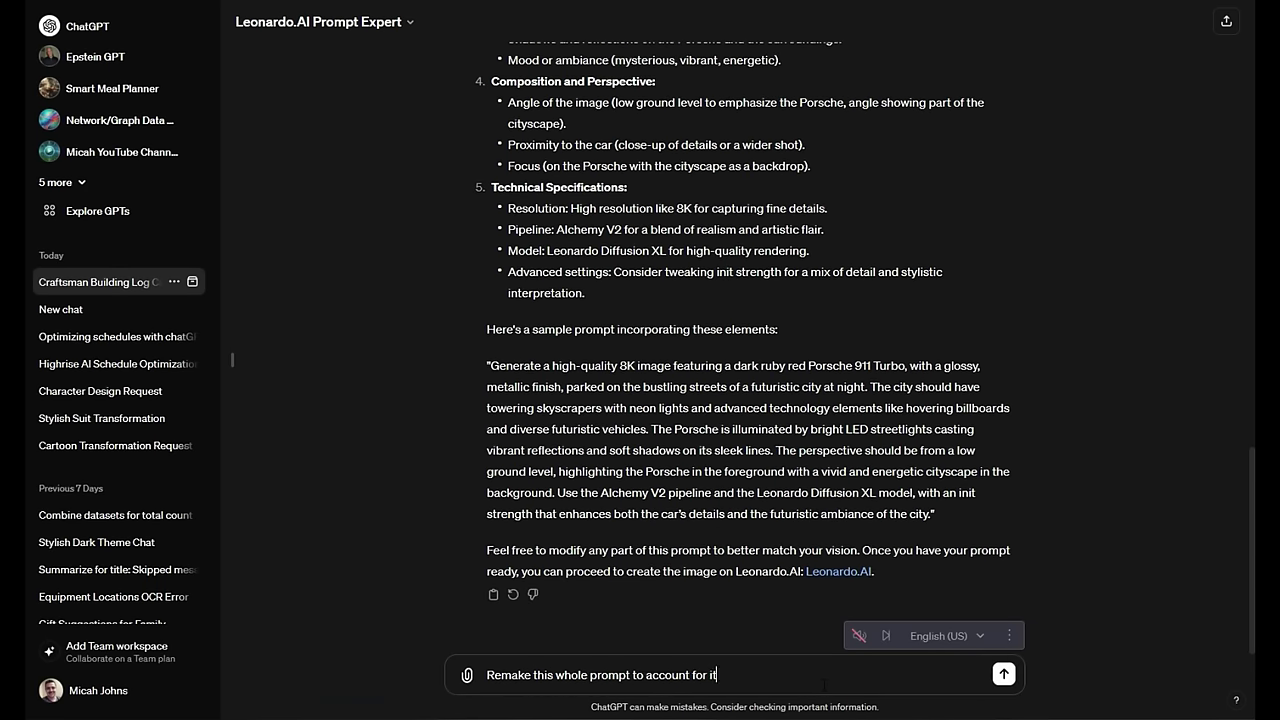
{"action": "type", "text": " raining at night"}
{"action": "key", "text": "Return"}
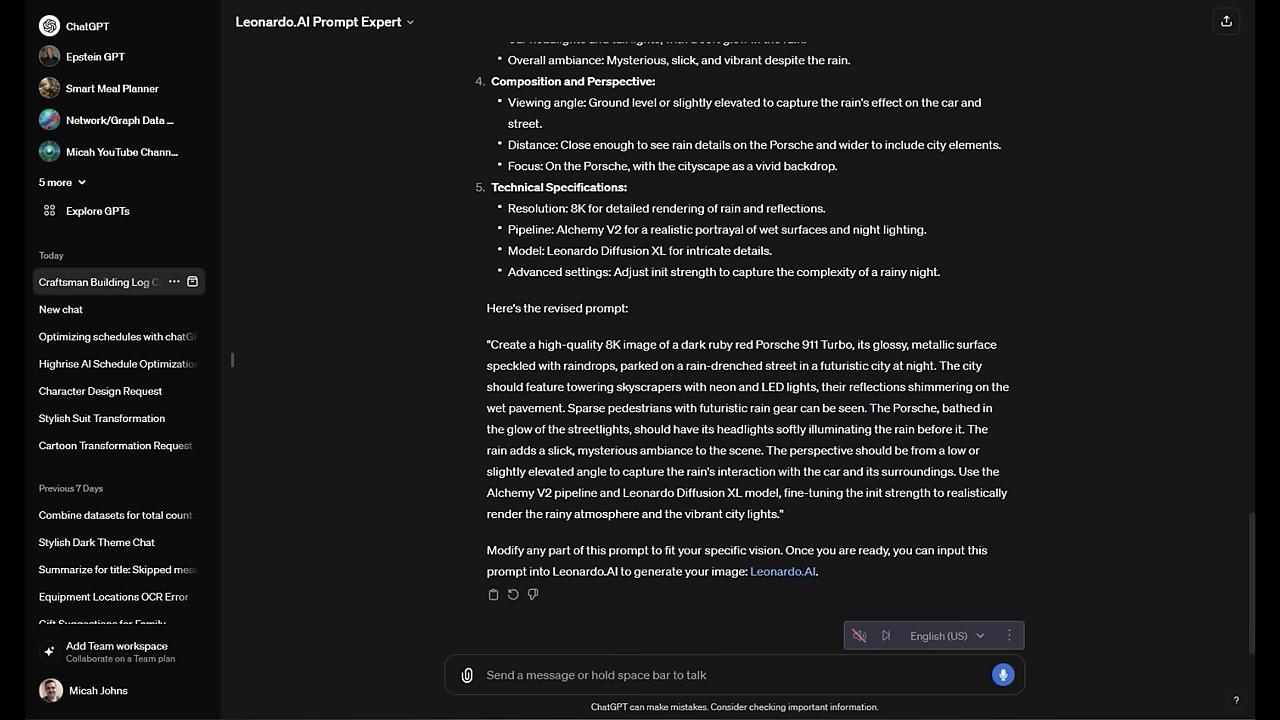
Step: Select the revised rainy-night Porsche prompt text for copying
{"action": "left_click_drag", "start_coordinate": [488, 342], "coordinate": [956, 486]}
{"action": "key", "text": "ctrl+c"}
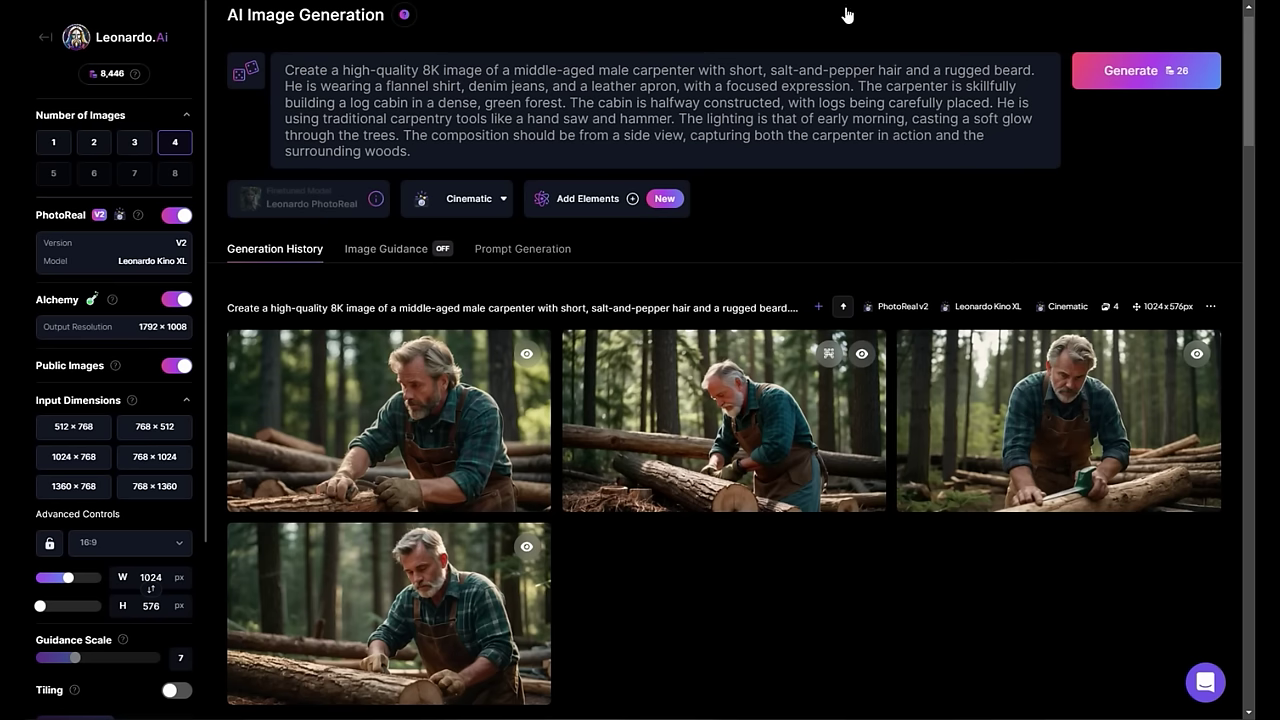
Step: Paste the Porsche prompt over the carpenter one and generate with Leonardo Diffusion XL, PhotoReal off
{"action": "left_click_drag", "start_coordinate": [543, 160], "coordinate": [286, 68]}
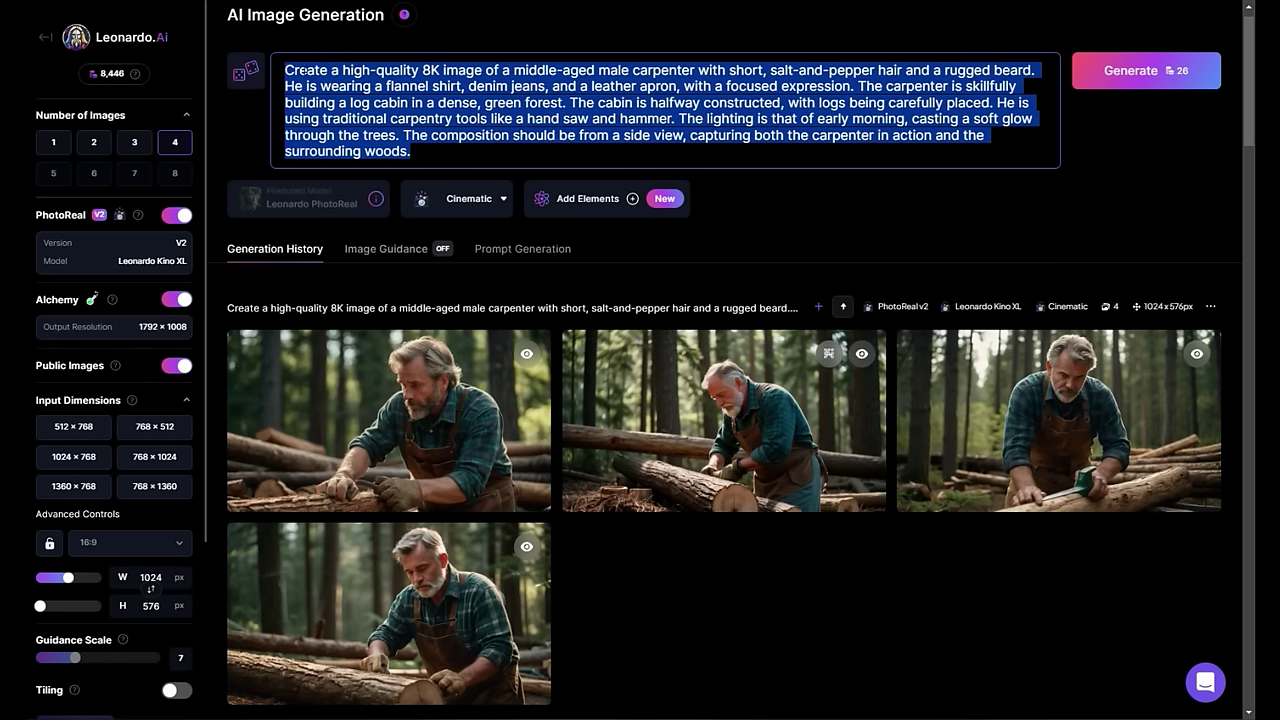
{"action": "key", "text": "ctrl+v"}
{"action": "left_click", "coordinate": [178, 216]}
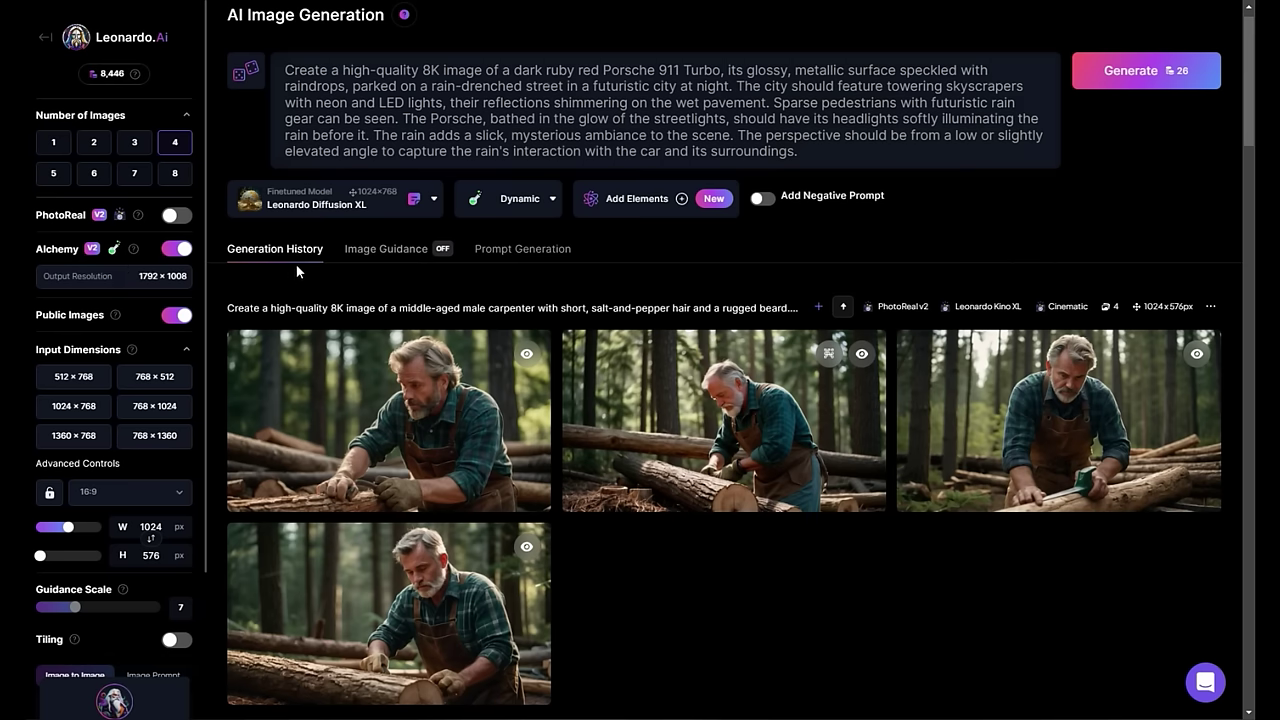
{"action": "left_click", "coordinate": [552, 205]}
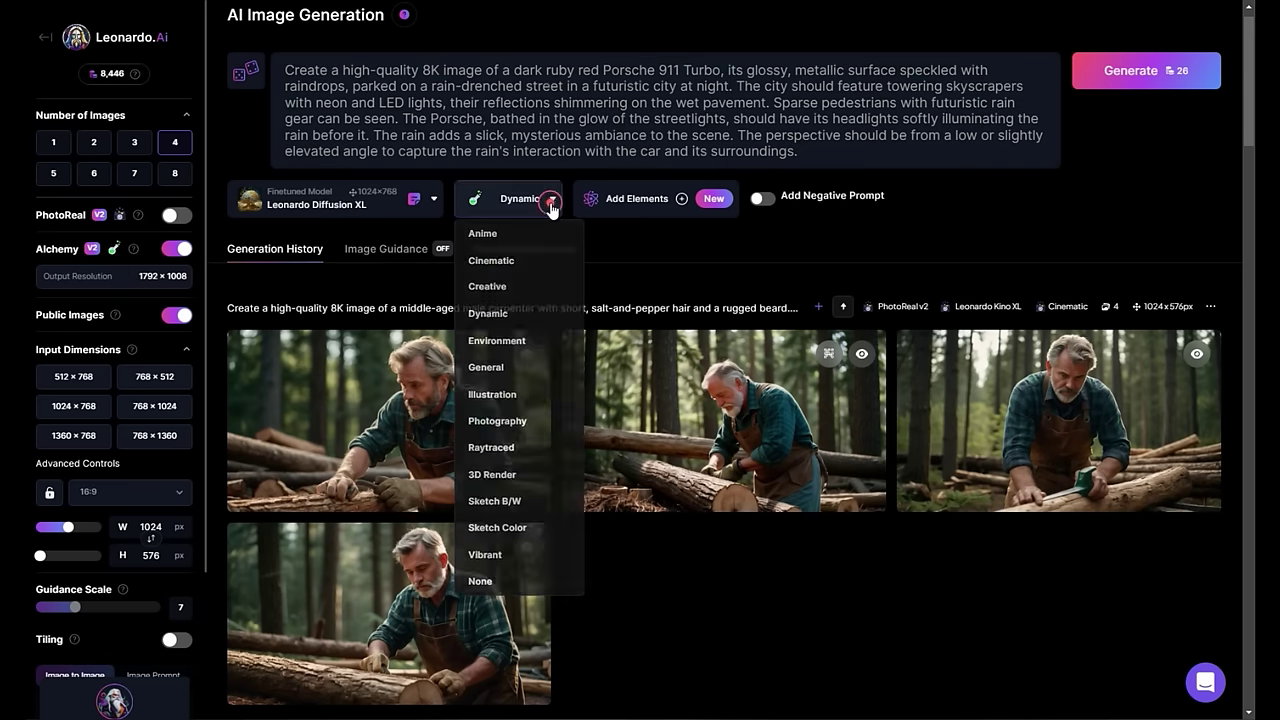
{"action": "left_click", "coordinate": [616, 205]}
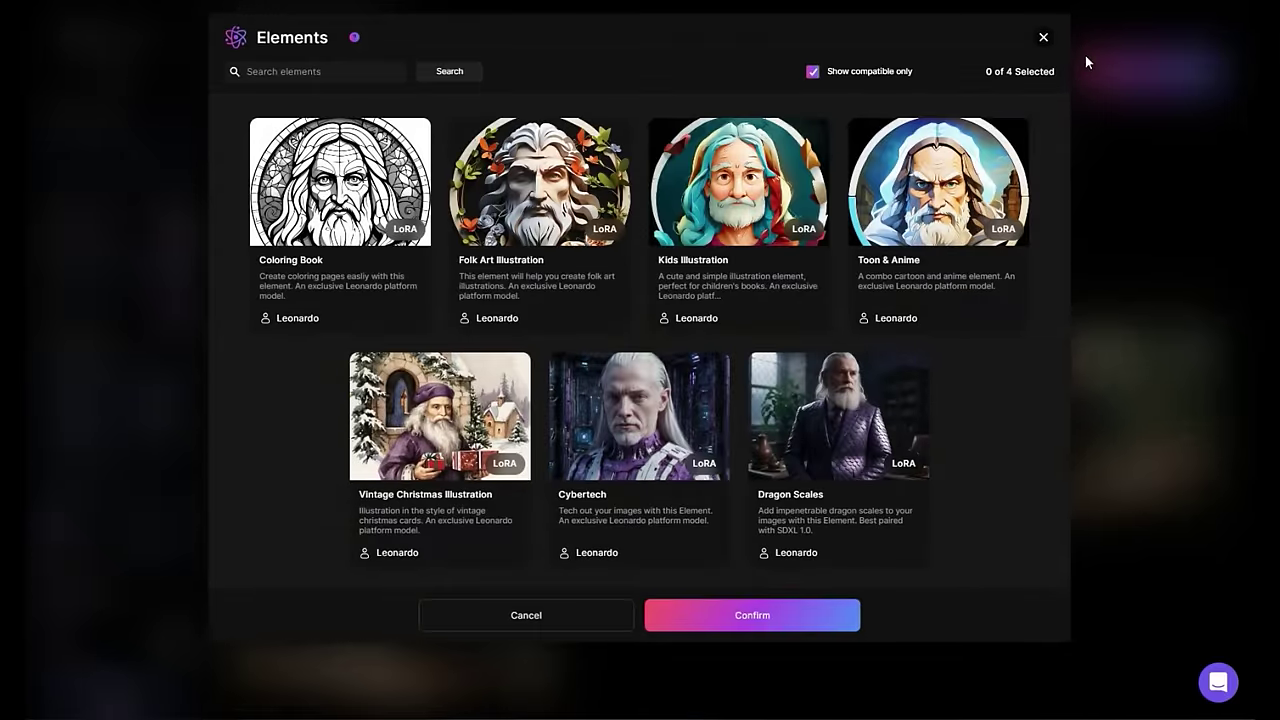
{"action": "left_click", "coordinate": [1043, 37]}
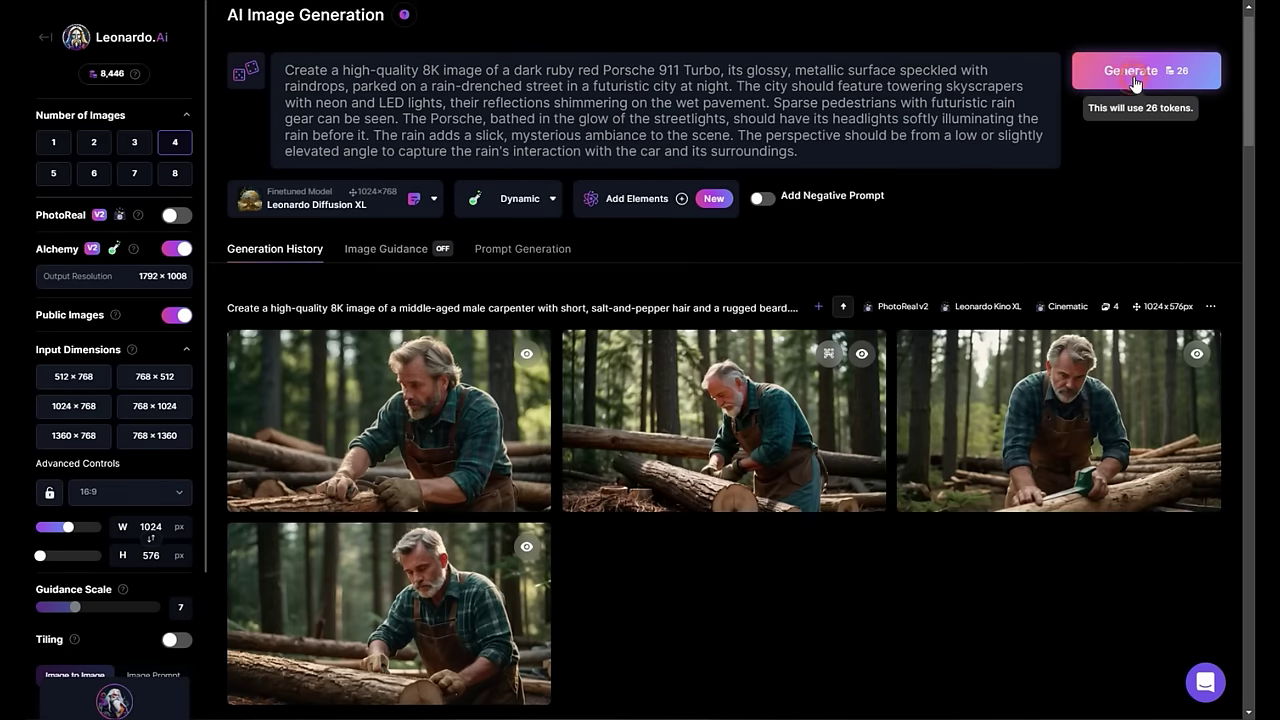
{"action": "left_click", "coordinate": [1124, 85]}
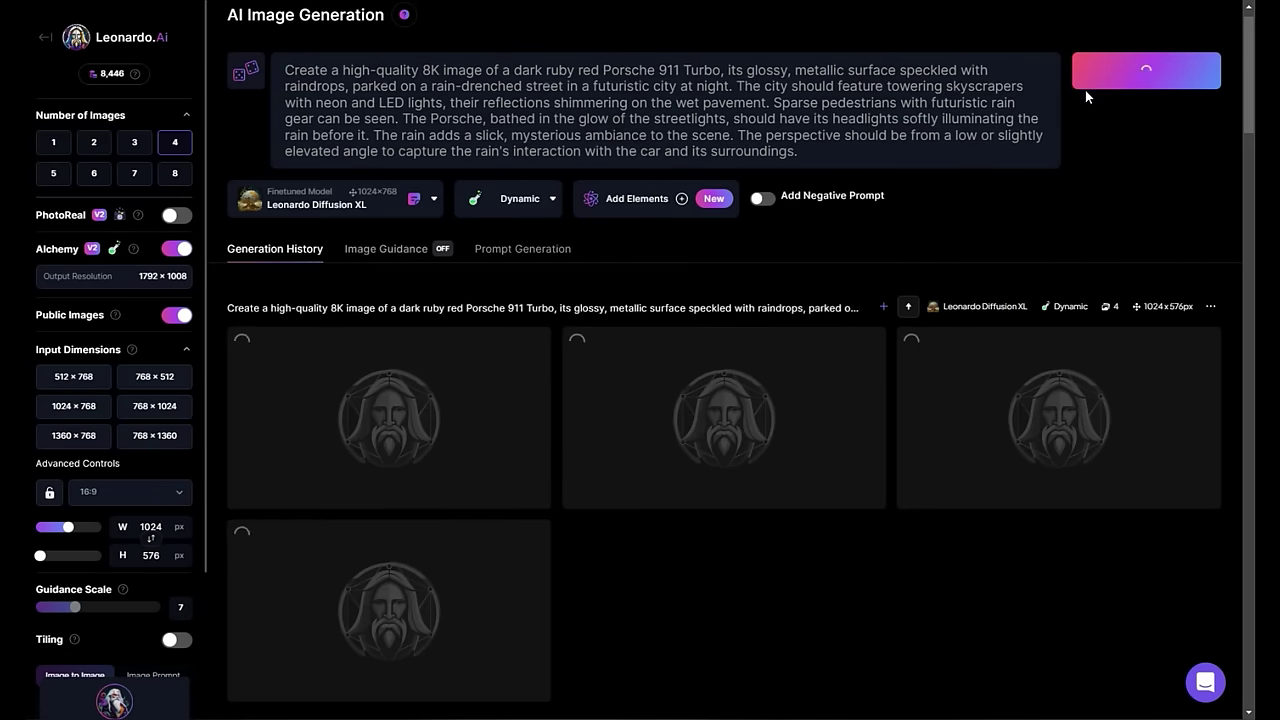
Step: Turn PhotoReal back on and review the rainy-night Porsche images full-size
{"action": "left_click", "coordinate": [177, 215]}
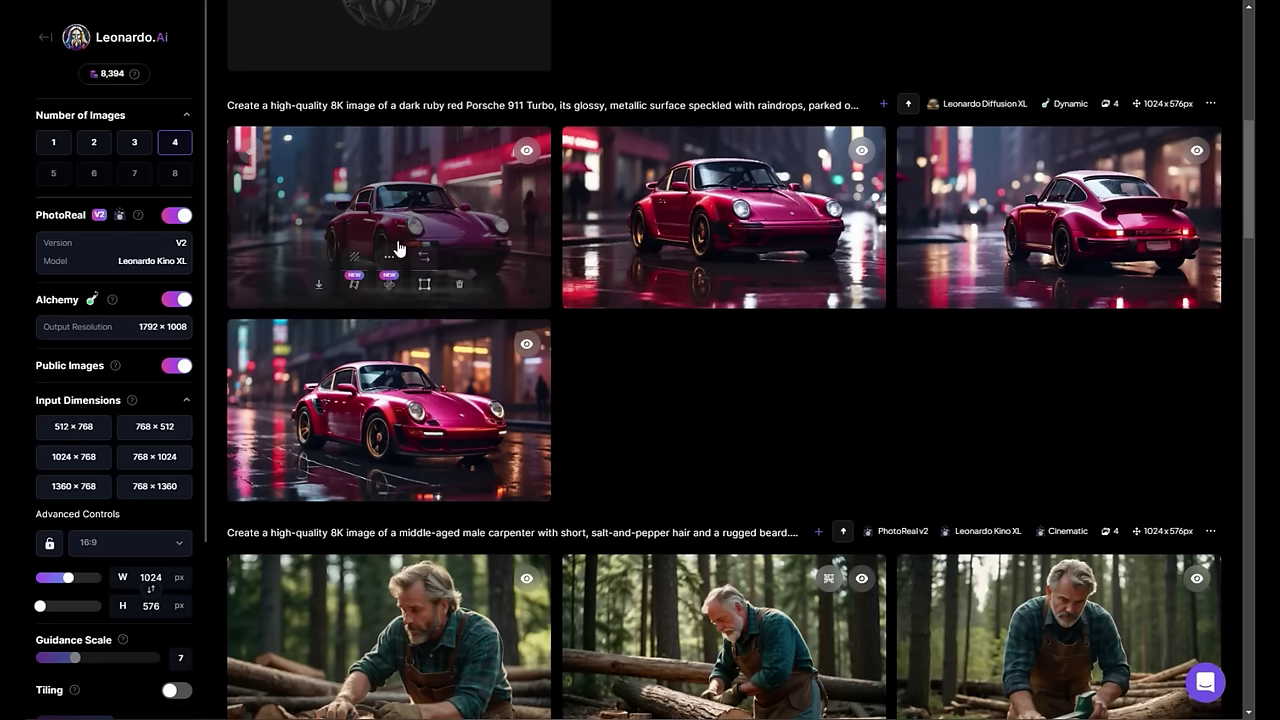
{"action": "left_click", "coordinate": [398, 245]}
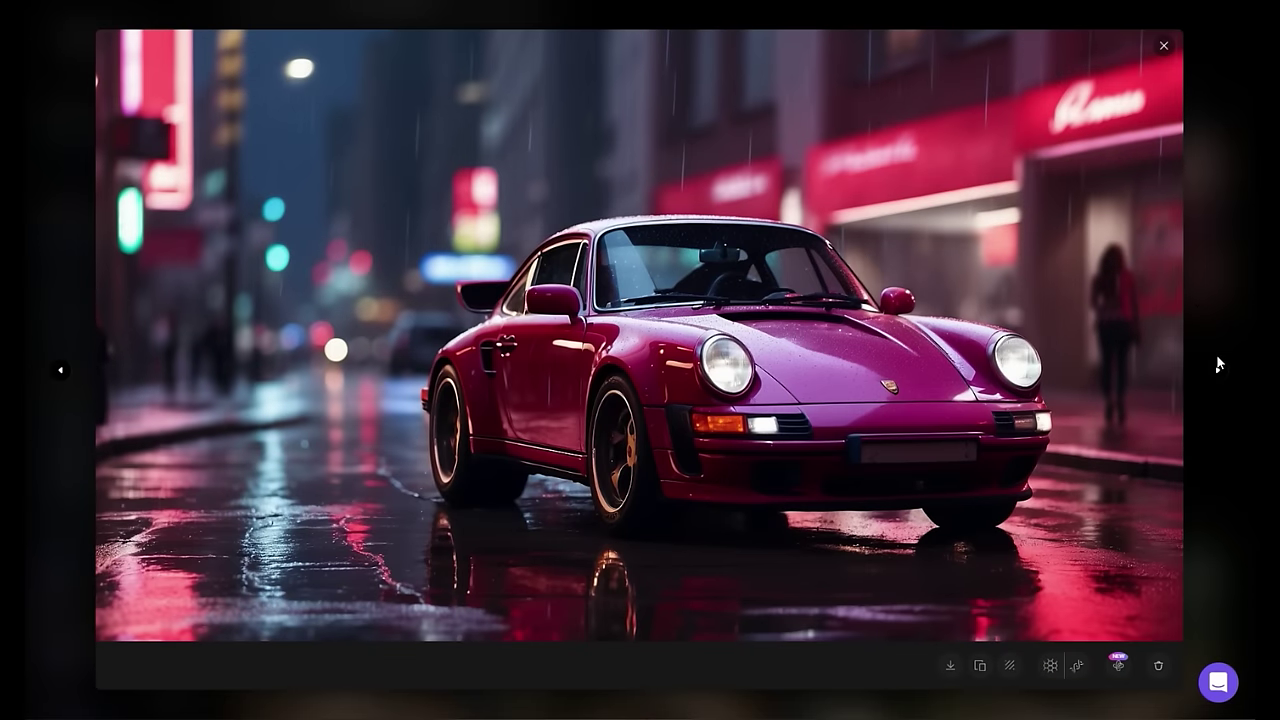
{"action": "left_click", "coordinate": [1219, 372]}
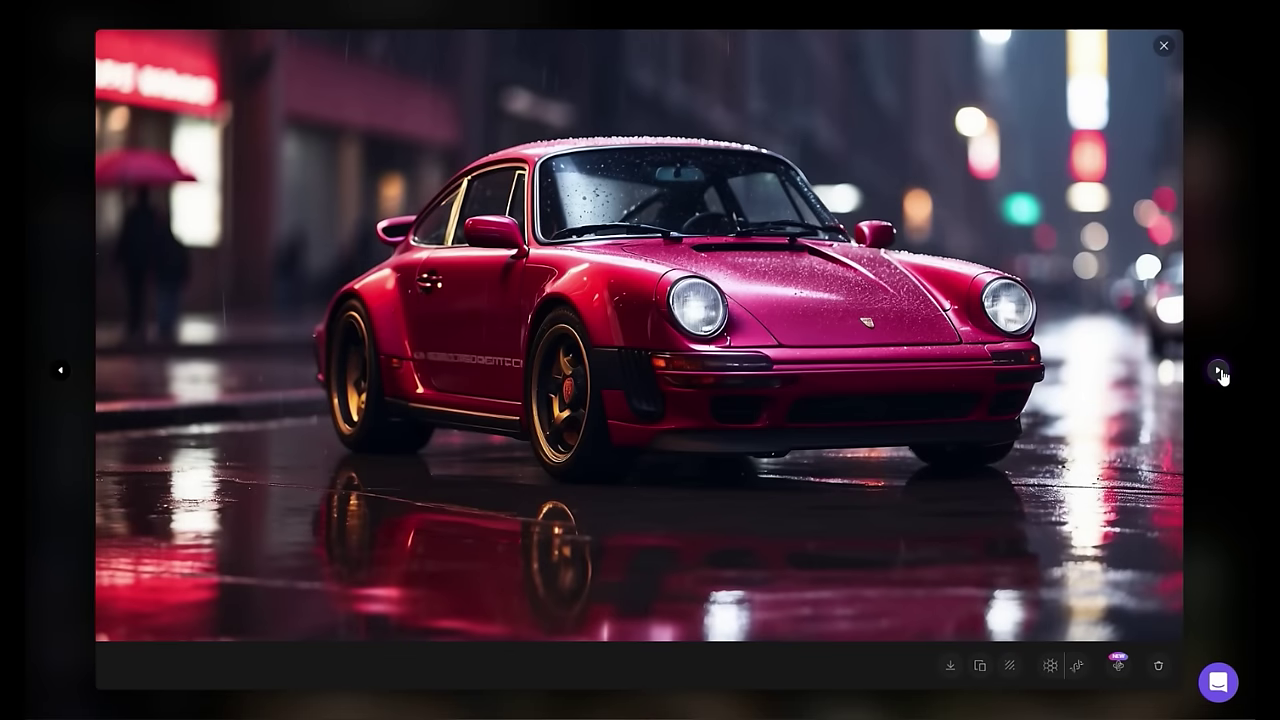
{"action": "left_click", "coordinate": [1219, 372]}
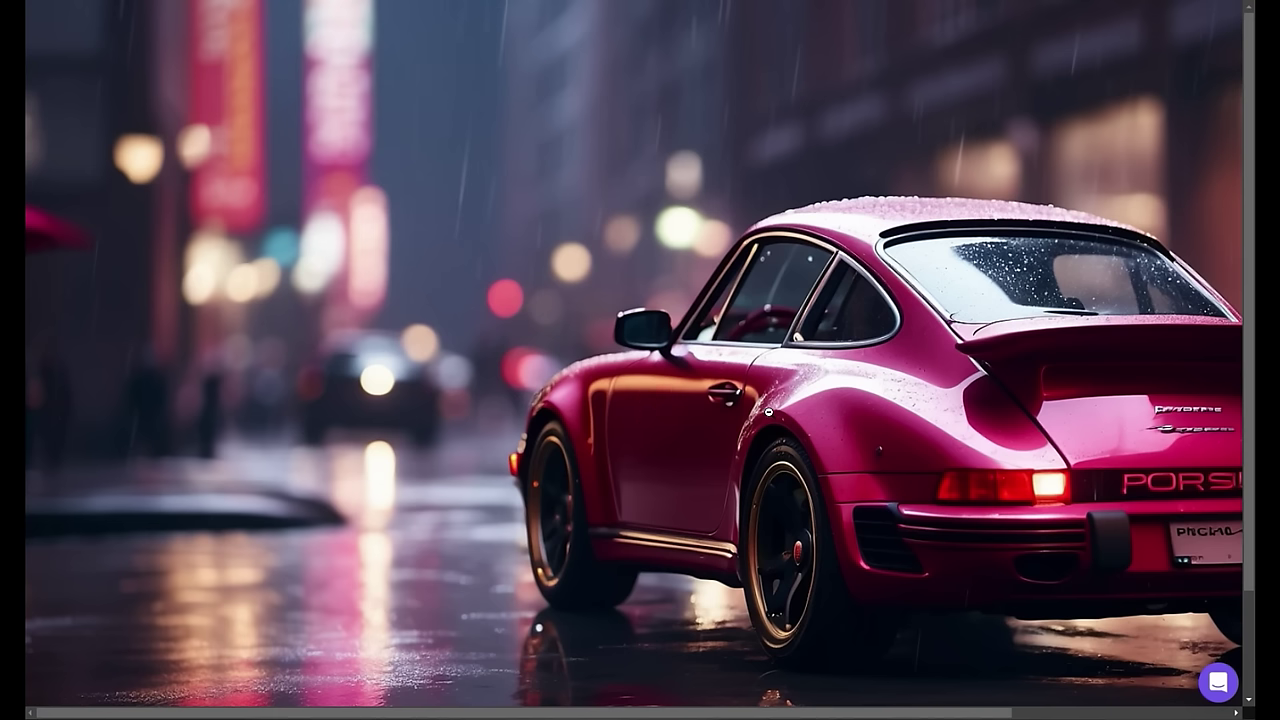
{"action": "left_click", "coordinate": [768, 411]}
{"action": "left_click", "coordinate": [1217, 372]}
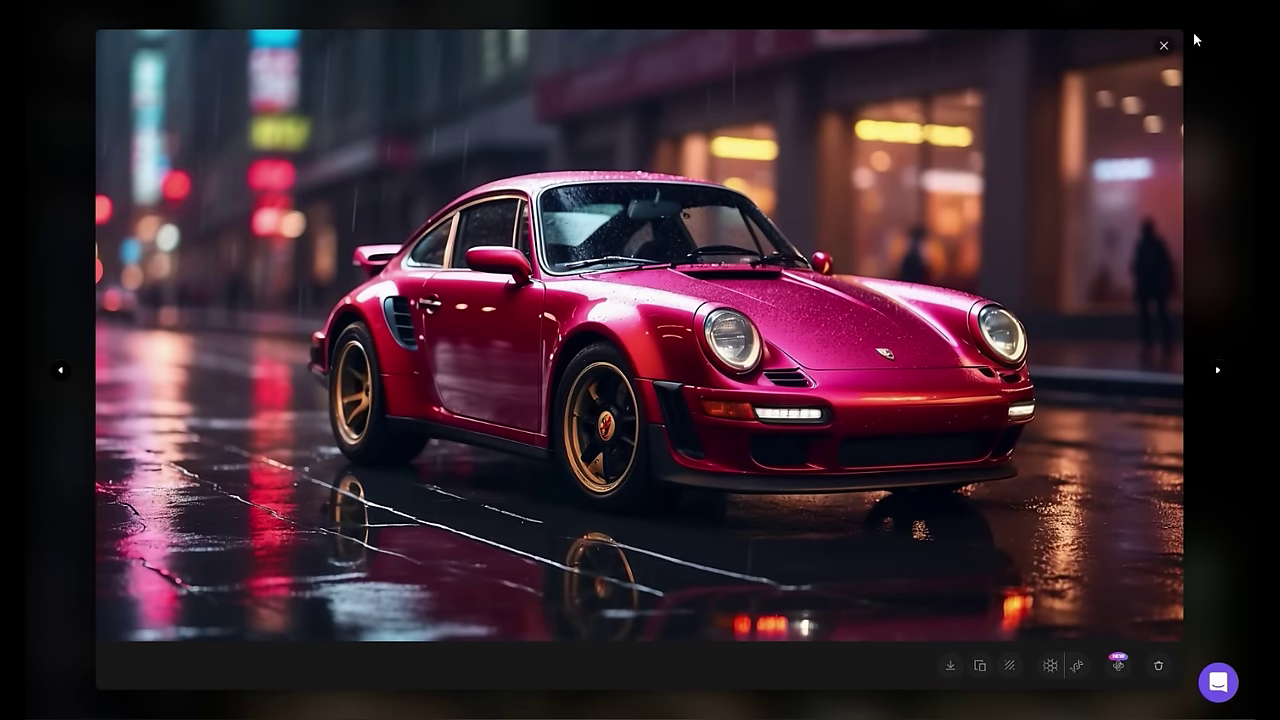
{"action": "left_click", "coordinate": [1163, 45]}
Step: Browse the PhotoReal Porsche images full-size and Alchemy Smooth Upscale the front-view red Porsche
{"action": "scroll", "coordinate": [1050, 526], "scroll_direction": "up", "scroll_amount": 3}
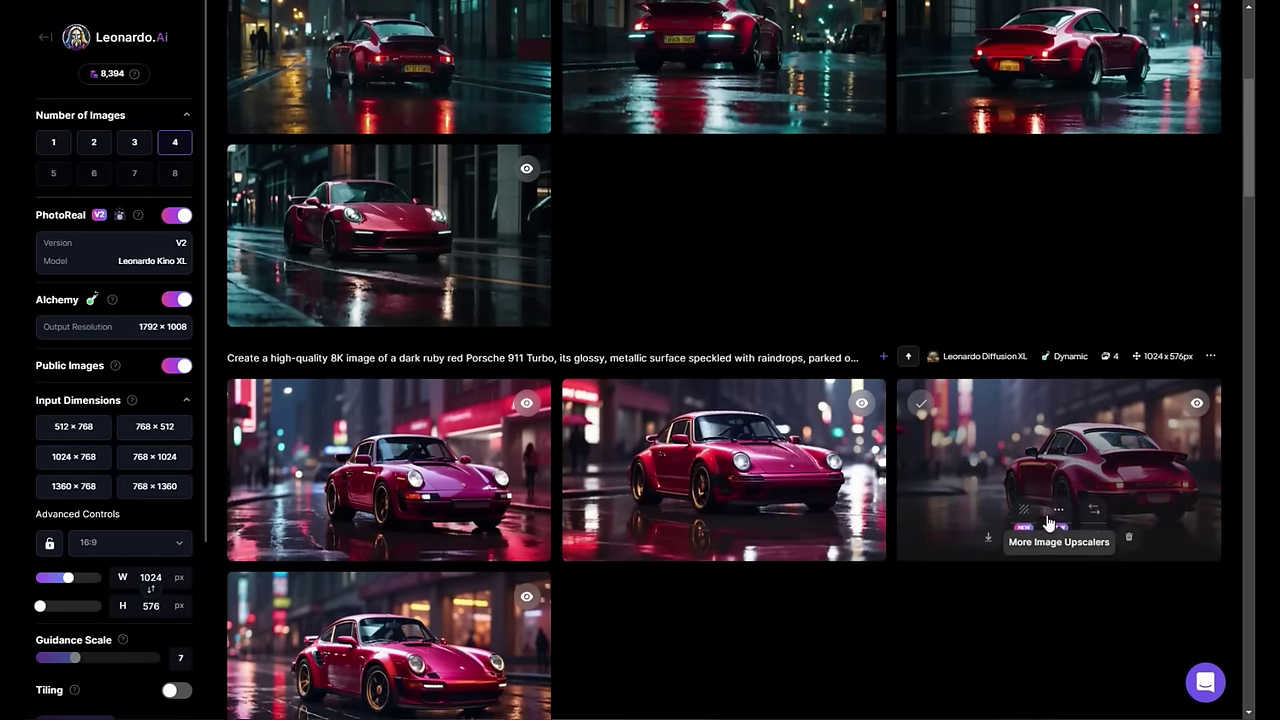
{"action": "scroll", "coordinate": [1048, 523], "scroll_direction": "up", "scroll_amount": 2}
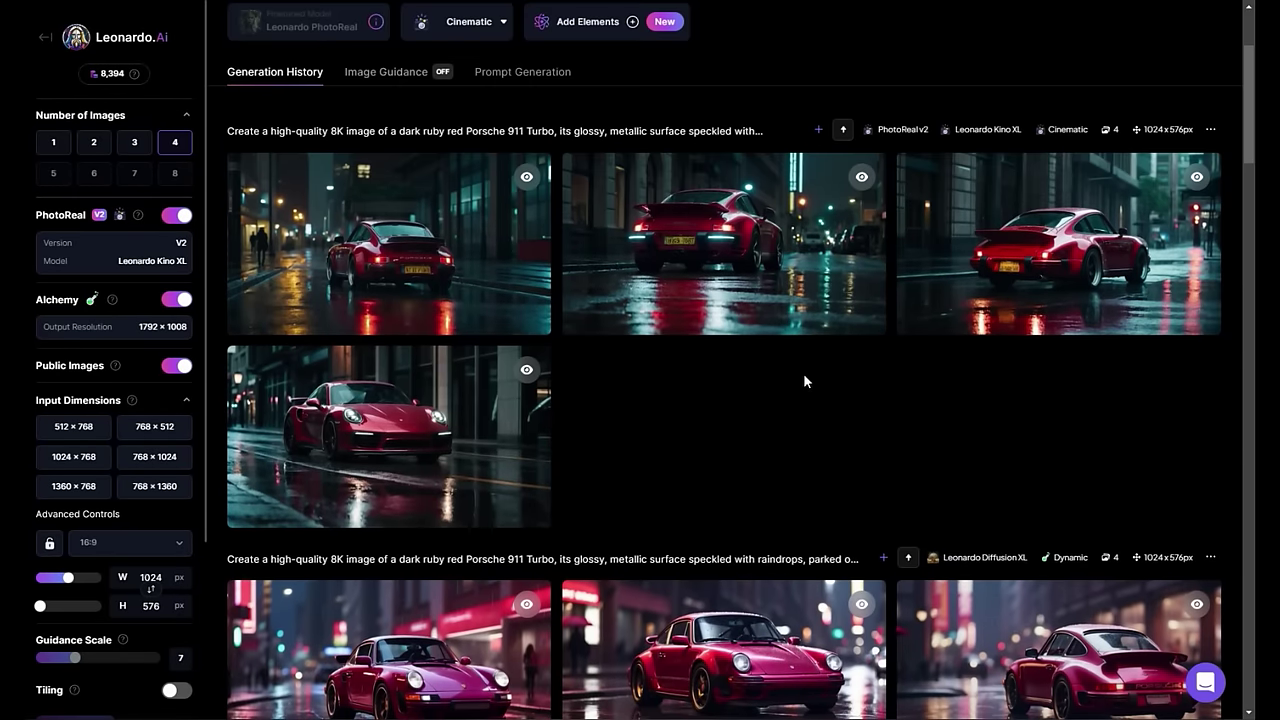
{"action": "left_click", "coordinate": [441, 217]}
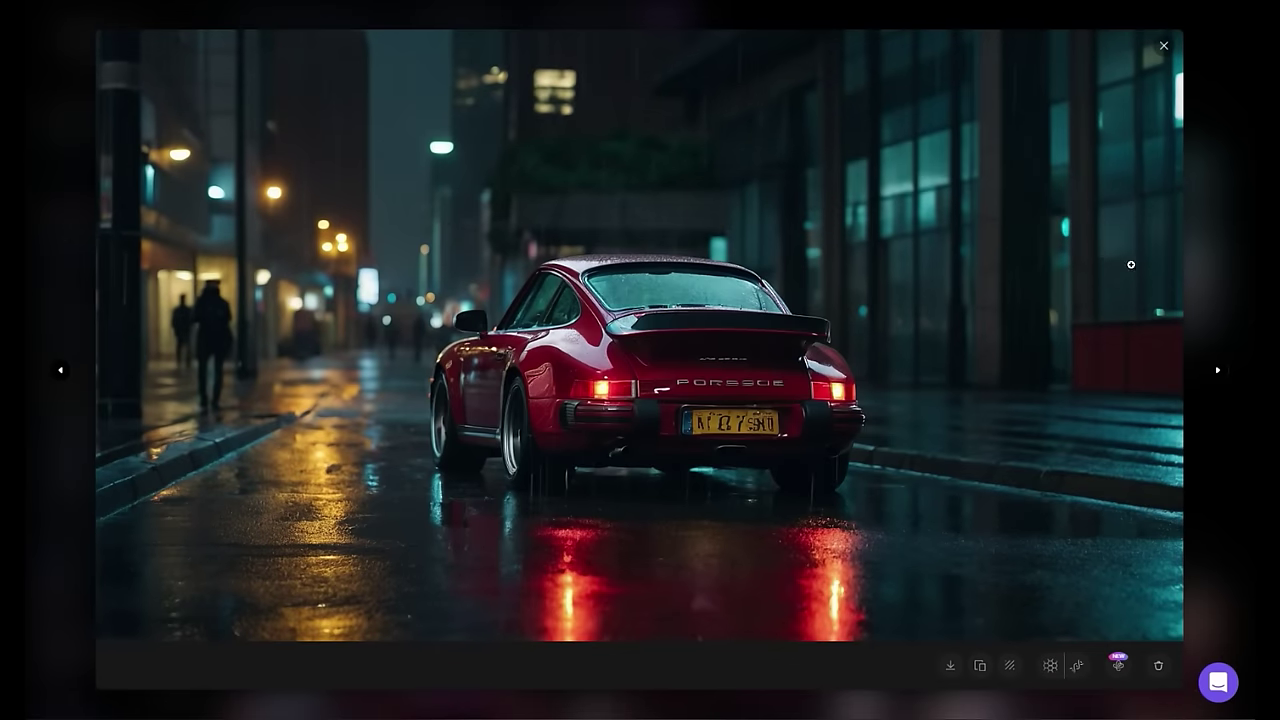
{"action": "left_click", "coordinate": [1218, 375]}
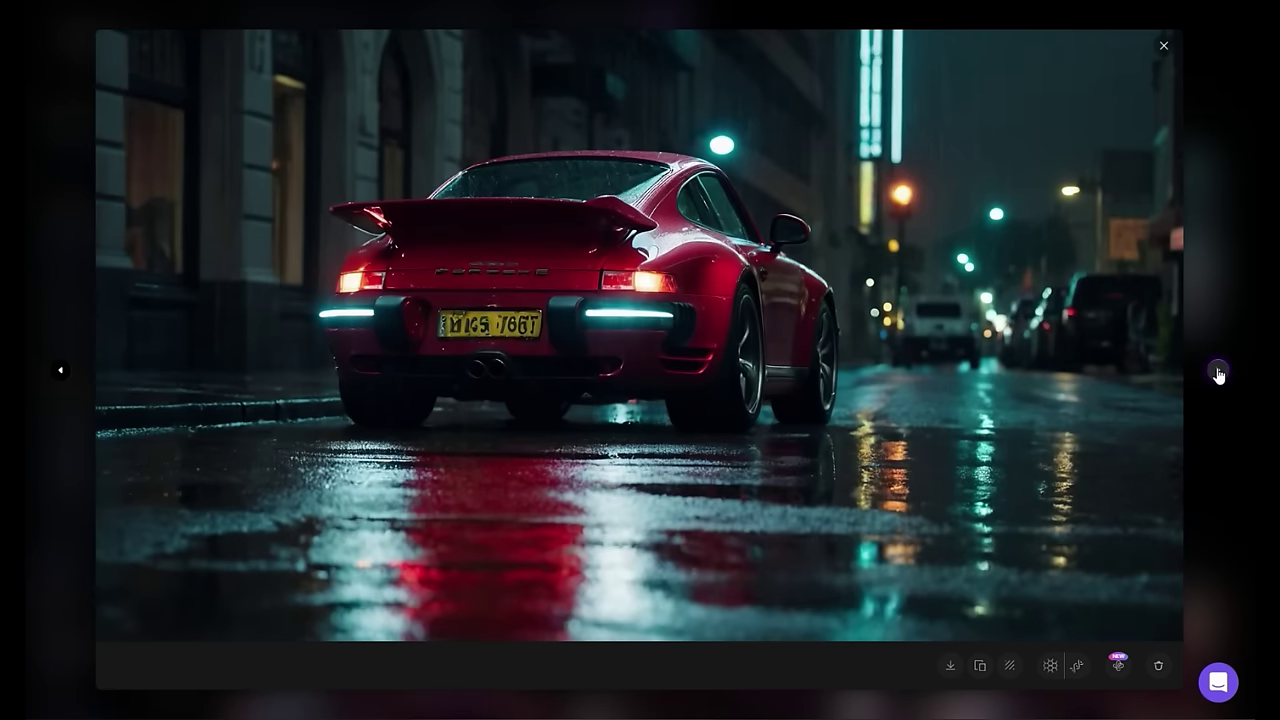
{"action": "left_click", "coordinate": [1218, 375]}
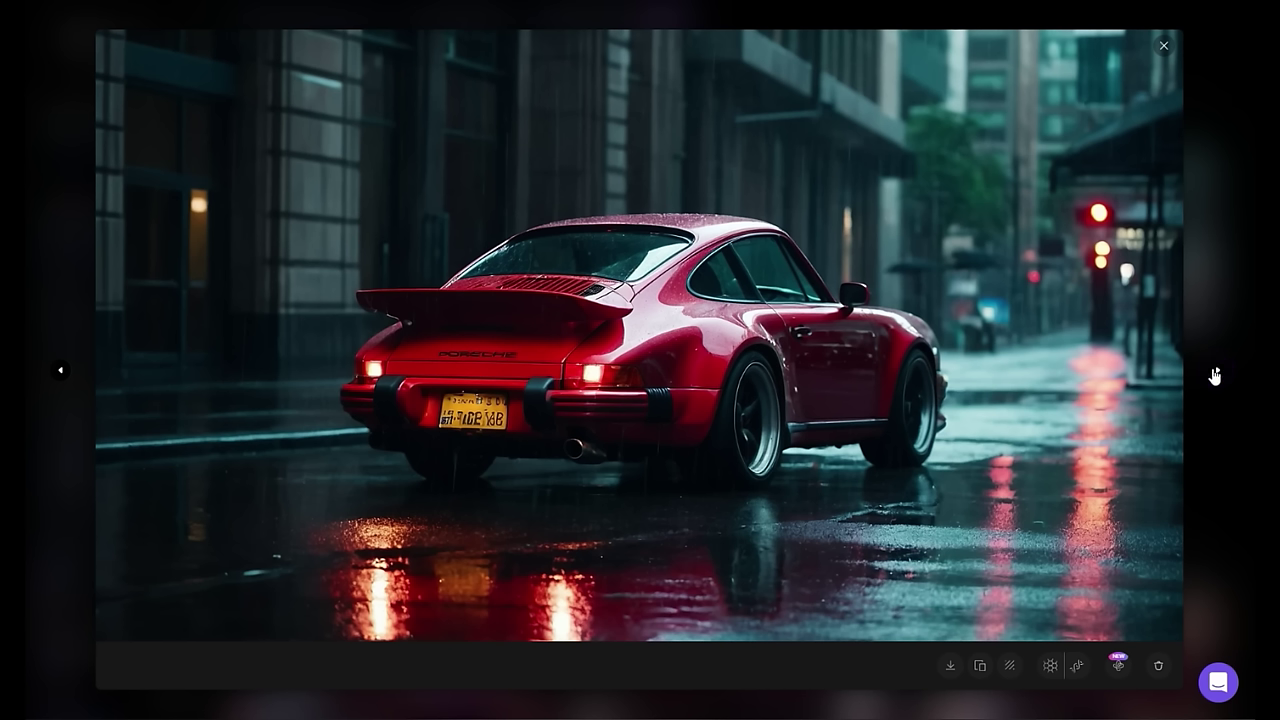
{"action": "left_click", "coordinate": [1219, 368]}
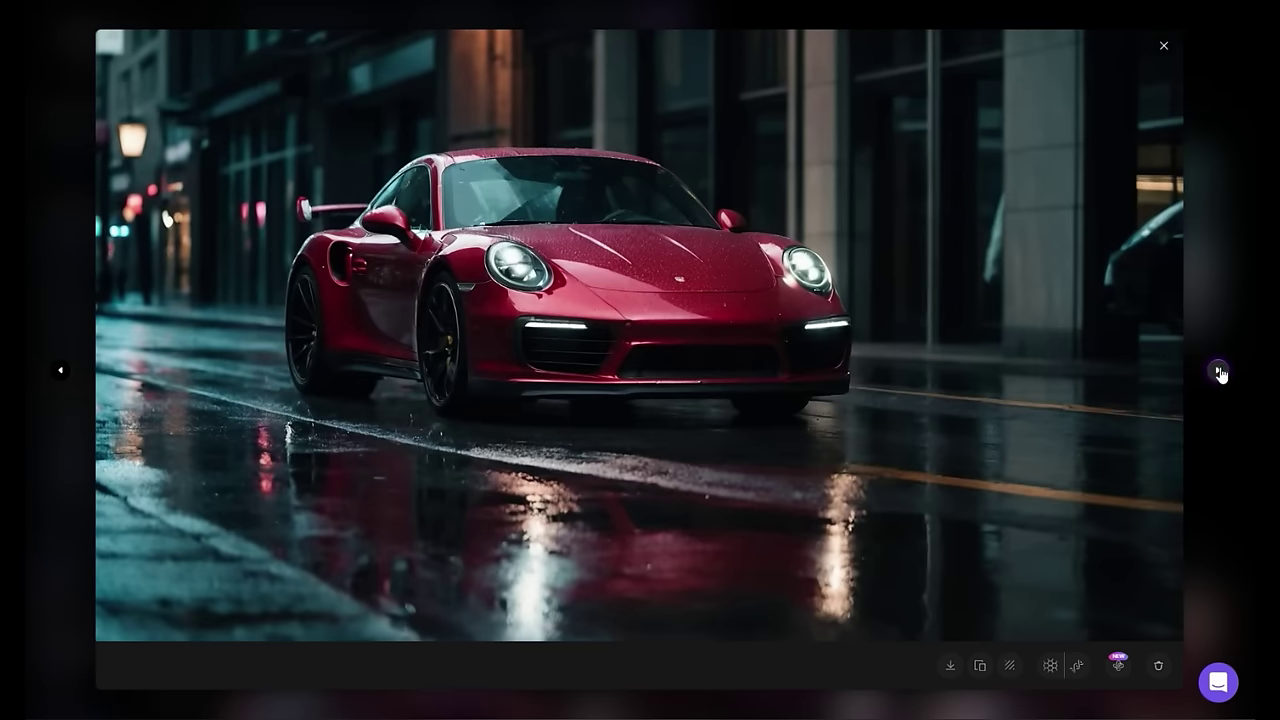
{"action": "left_click", "coordinate": [1051, 667]}
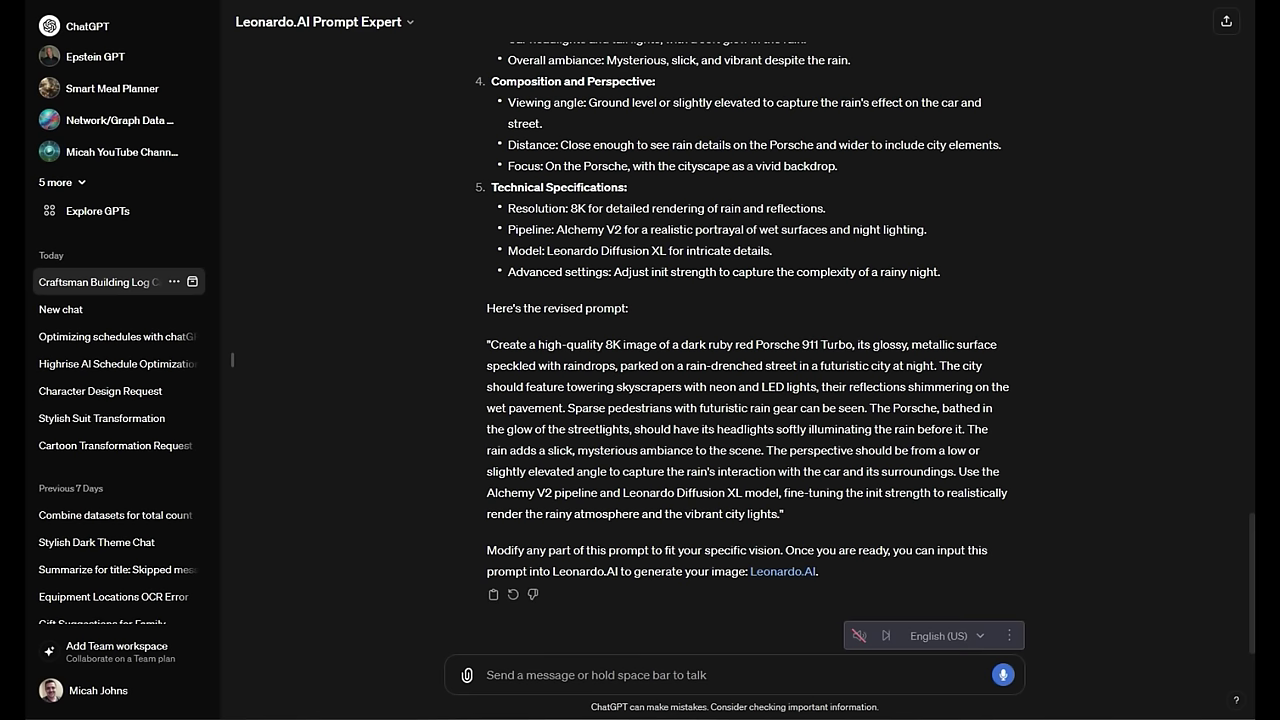
Step: Dictate a request for a half-cyborg businessman prompt, then bring up copy options on the 8K sample prompt
{"action": "left_click", "coordinate": [1003, 676]}
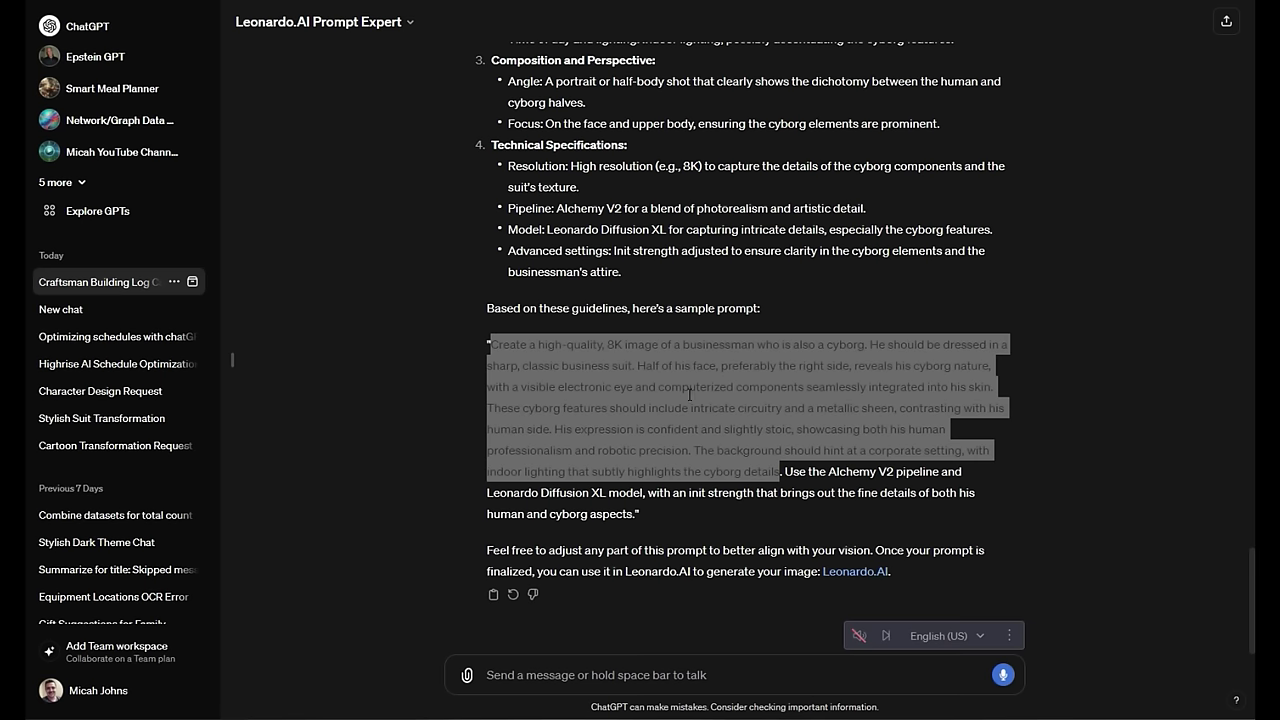
{"action": "right_click", "coordinate": [706, 392]}
Step: Replace the Porsche prompt with the cyborg-businessman prompt and generate four images with Leonardo Diffusion XL
{"action": "left_click", "coordinate": [722, 400]}
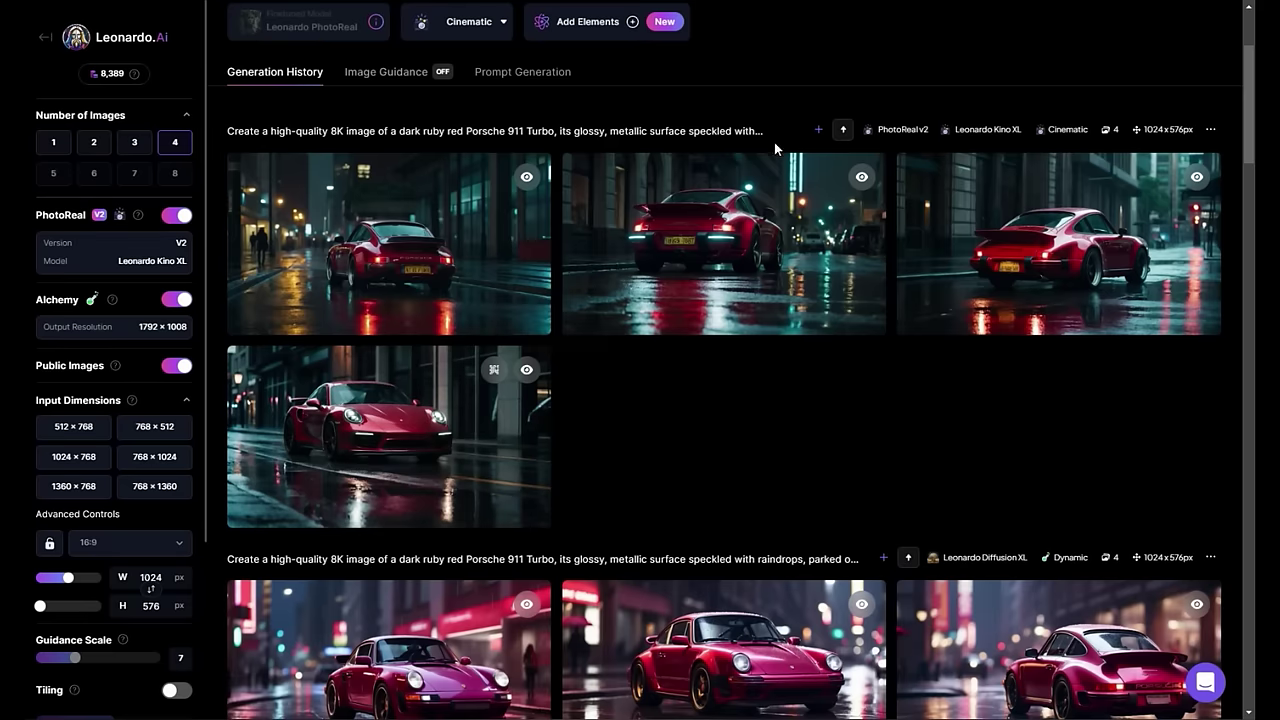
{"action": "scroll", "coordinate": [774, 142], "scroll_direction": "up", "scroll_amount": 3}
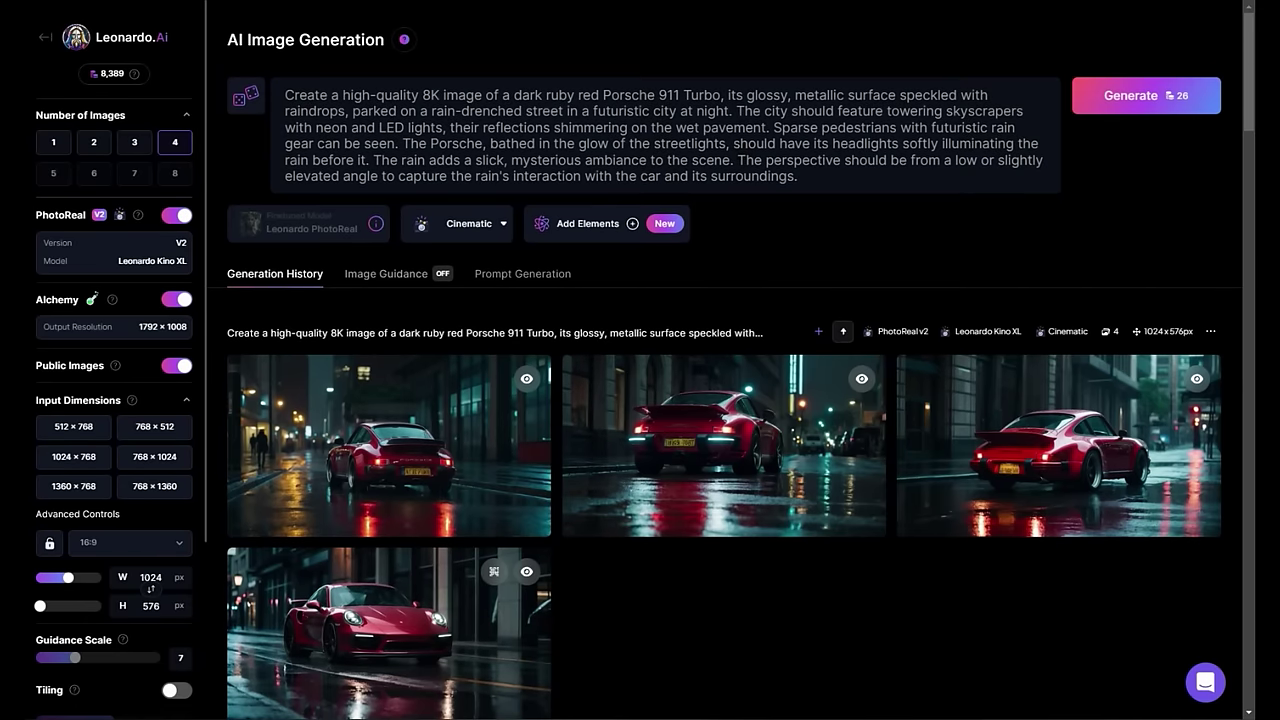
{"action": "left_click_drag", "start_coordinate": [798, 176], "coordinate": [284, 94]}
{"action": "type", "text": "Create a high-quality, 8K image of a businessman who is also a cyborg. He should be dressed in a sharp, classic business suit. Half of his face, preferably the right side, reveals his cyborg nature, with a visible electronic eye and computerized components seamlessly integrated into his skin. These cyborg features should include intricate circuitry and a metallic sheen, contrasting with his human side. His expression is confident and slightly stoic, showcasing both his human professionalism and robotic precision. The background should hint at a corporate setting, with indoor lighting that subtly highlights the cyborg details"}
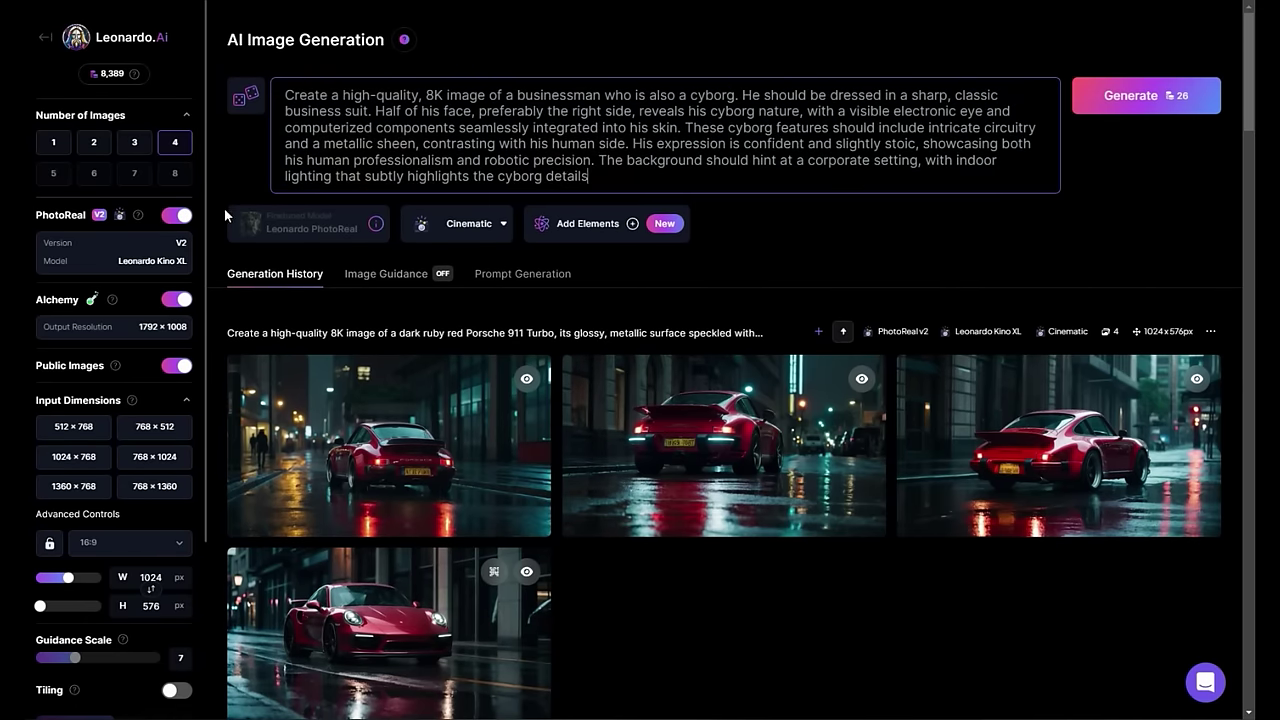
{"action": "left_click", "coordinate": [177, 215]}
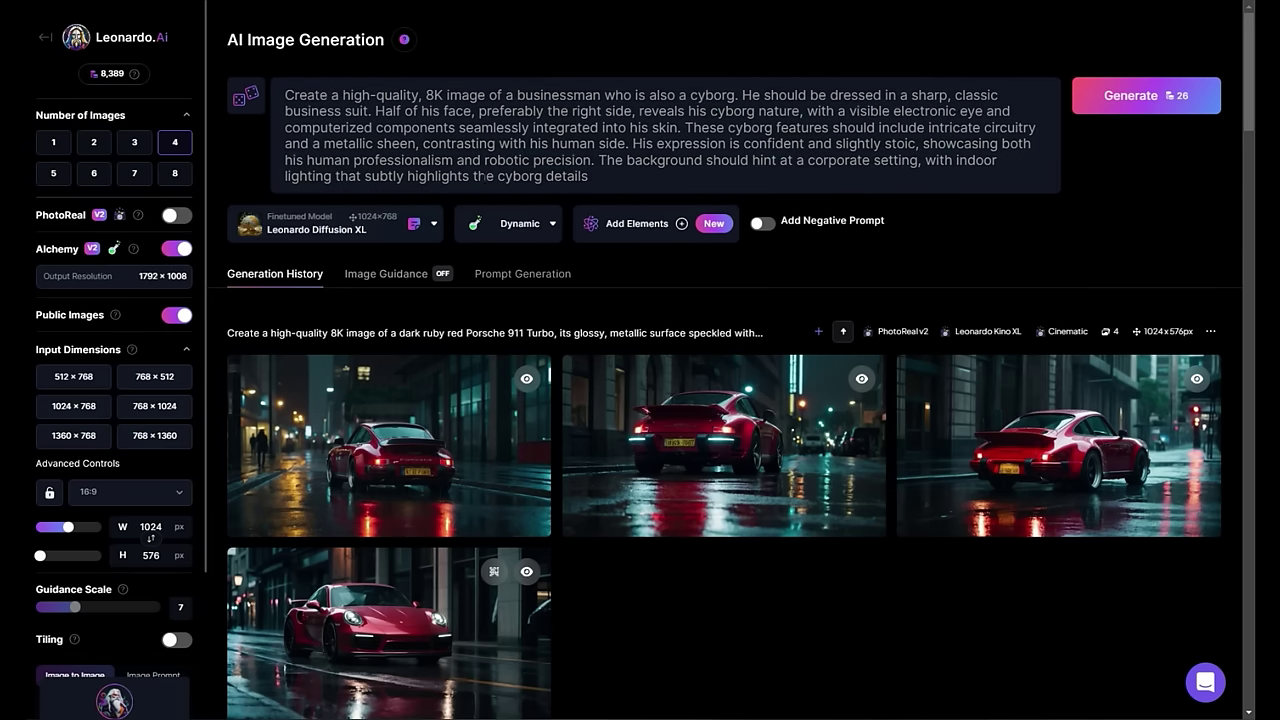
{"action": "left_click", "coordinate": [1130, 95]}
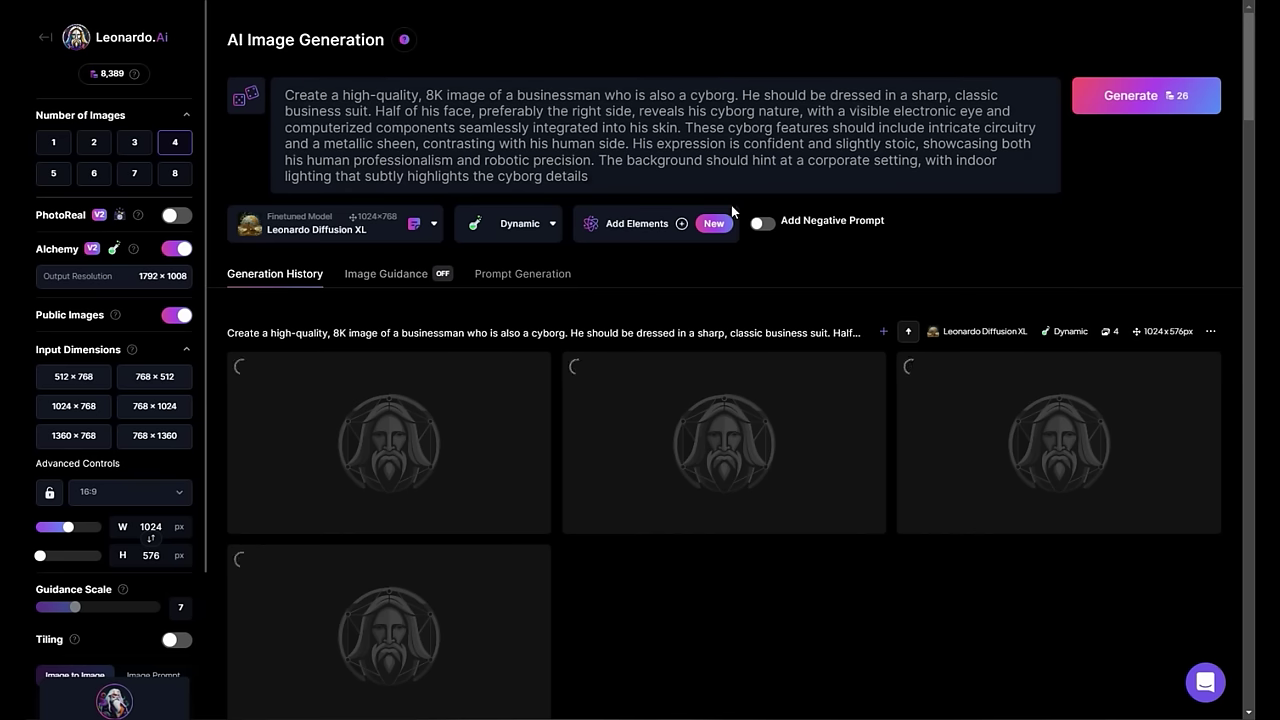
Step: Re-enable PhotoReal and generate four more cyborg-businessman images with PhotoReal Cinematic
{"action": "left_click", "coordinate": [178, 215]}
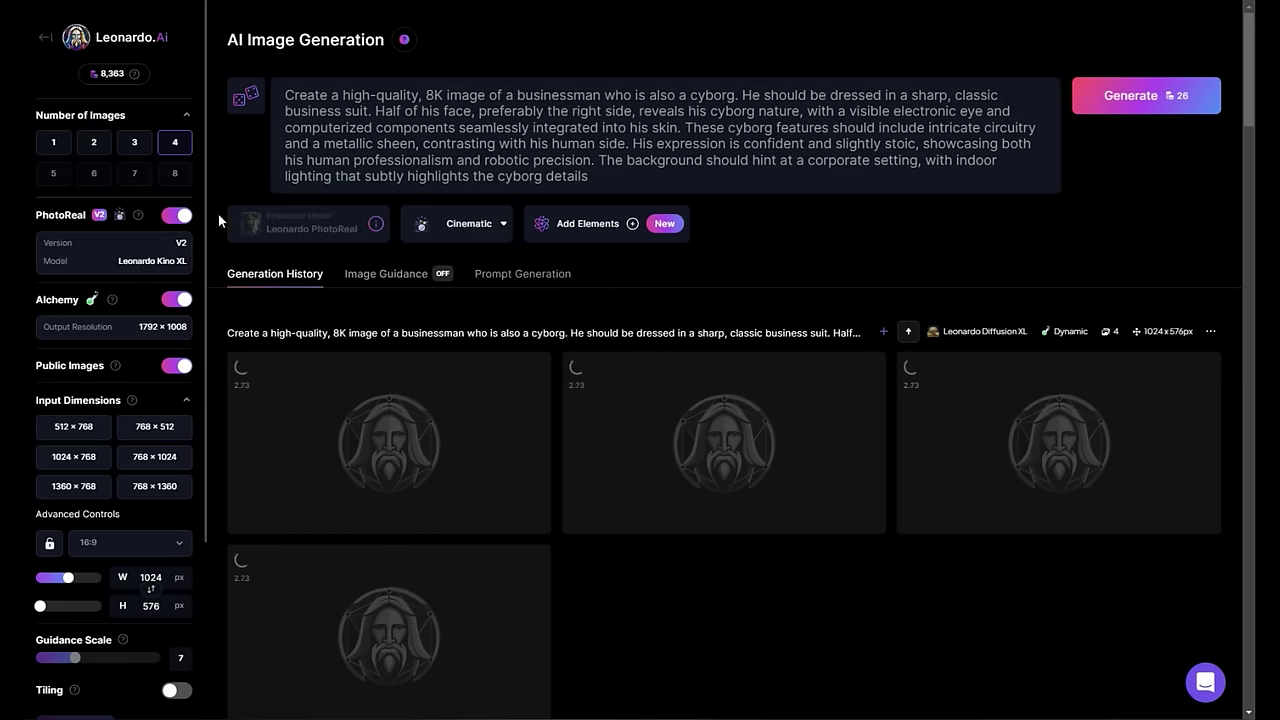
{"action": "left_click", "coordinate": [1138, 97]}
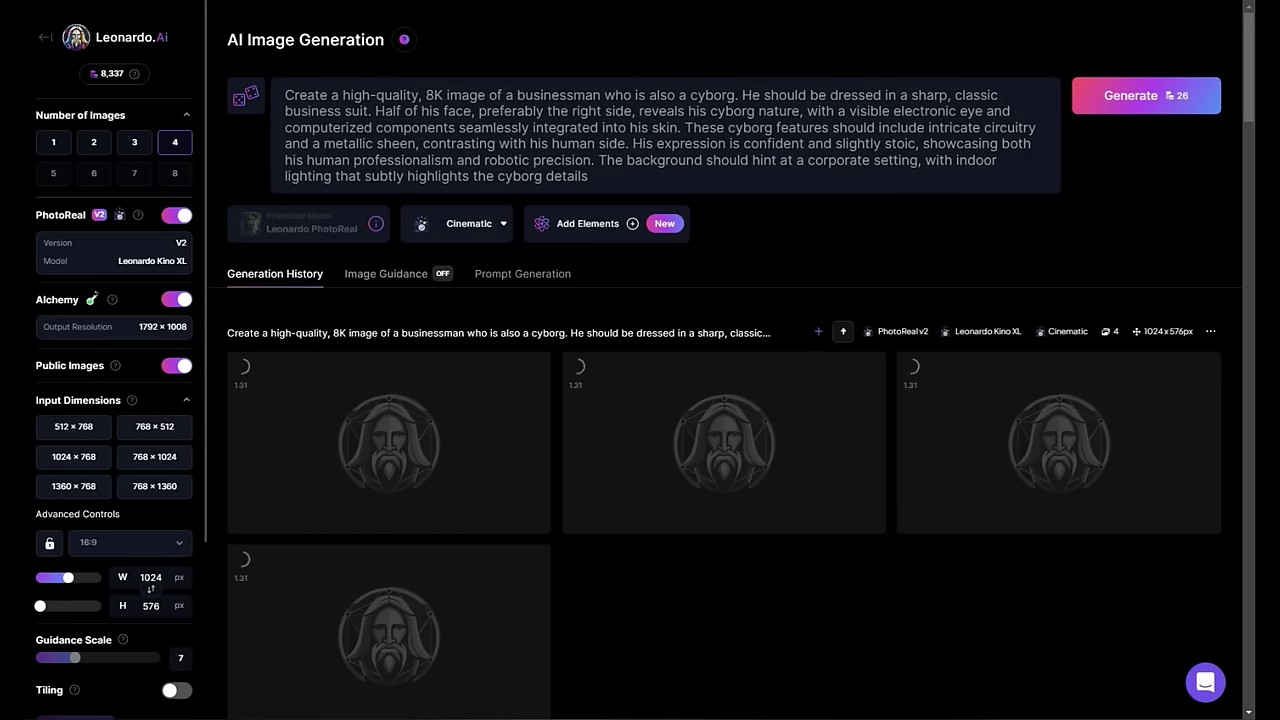
{"action": "scroll", "coordinate": [1171, 674], "scroll_direction": "down", "scroll_amount": 5}
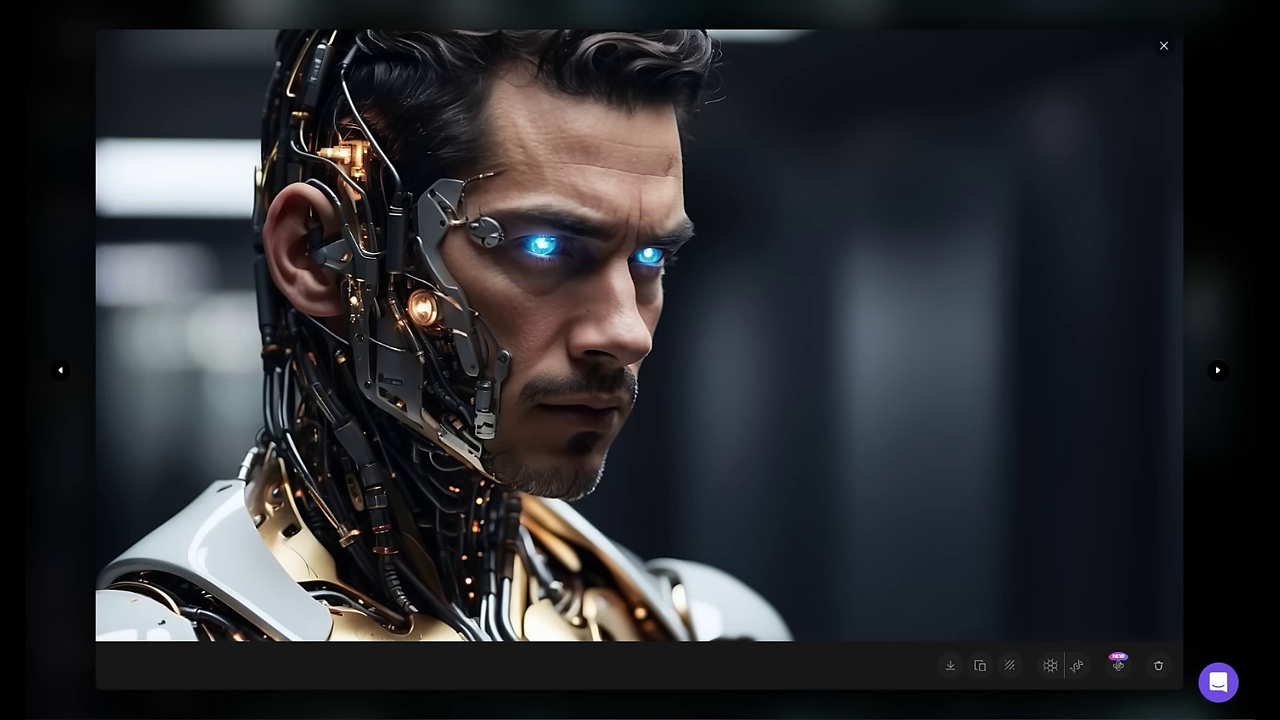
Step: Advance to the next cyborg-businessman portrait in the full-size viewer
{"action": "left_click", "coordinate": [1220, 372]}
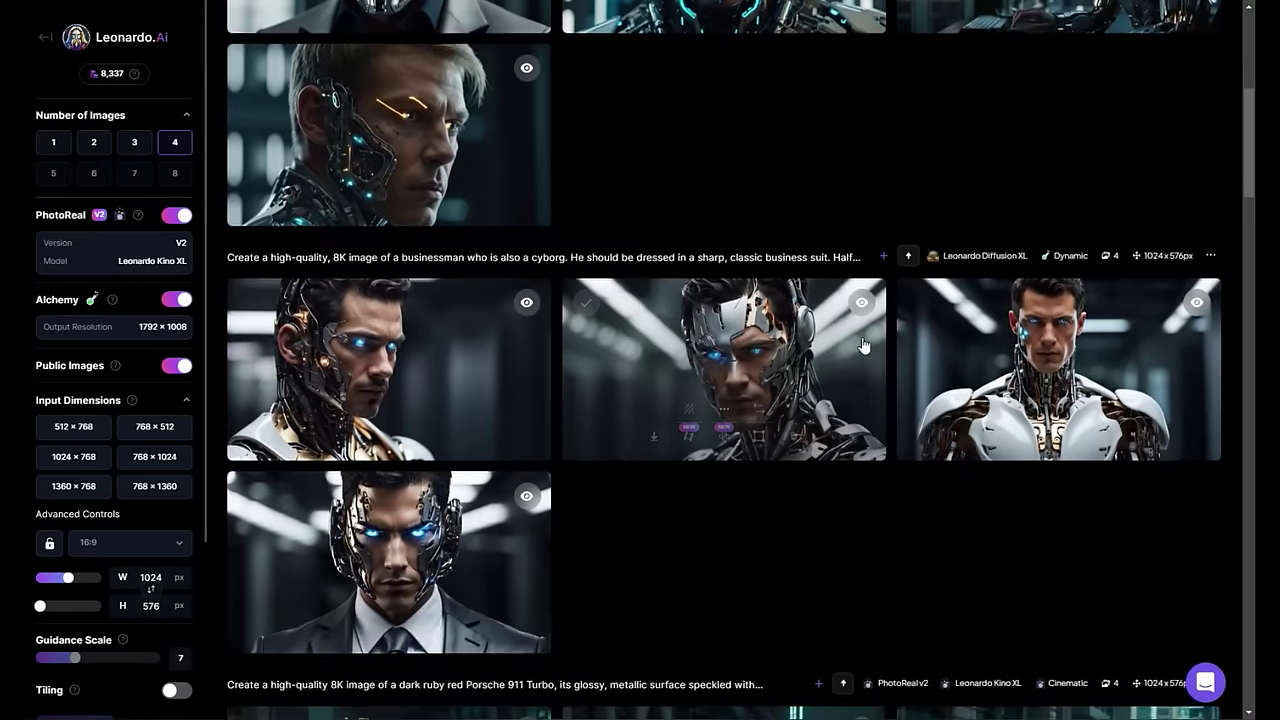
Step: Run the Alchemy Upscaler on the suited cyborg portrait with Refiner Strength Medium
{"action": "scroll", "coordinate": [450, 315], "scroll_direction": "up", "scroll_amount": 2}
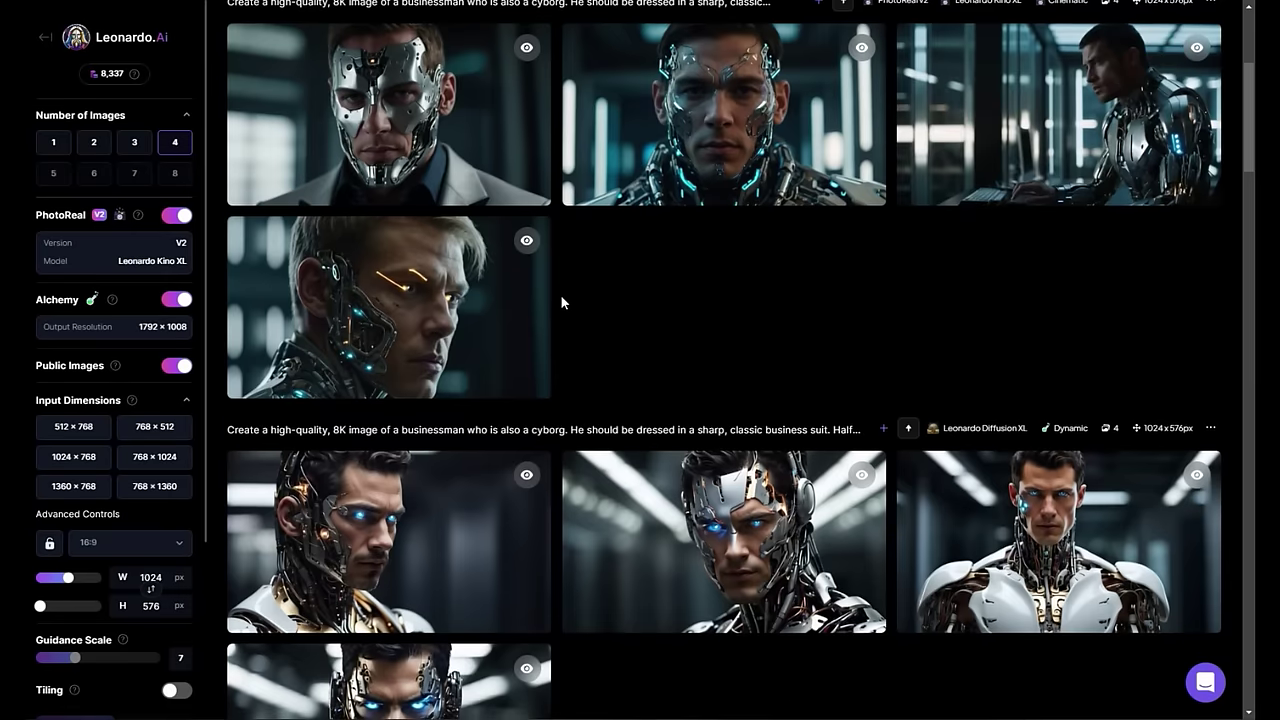
{"action": "scroll", "coordinate": [561, 302], "scroll_direction": "down", "scroll_amount": 3}
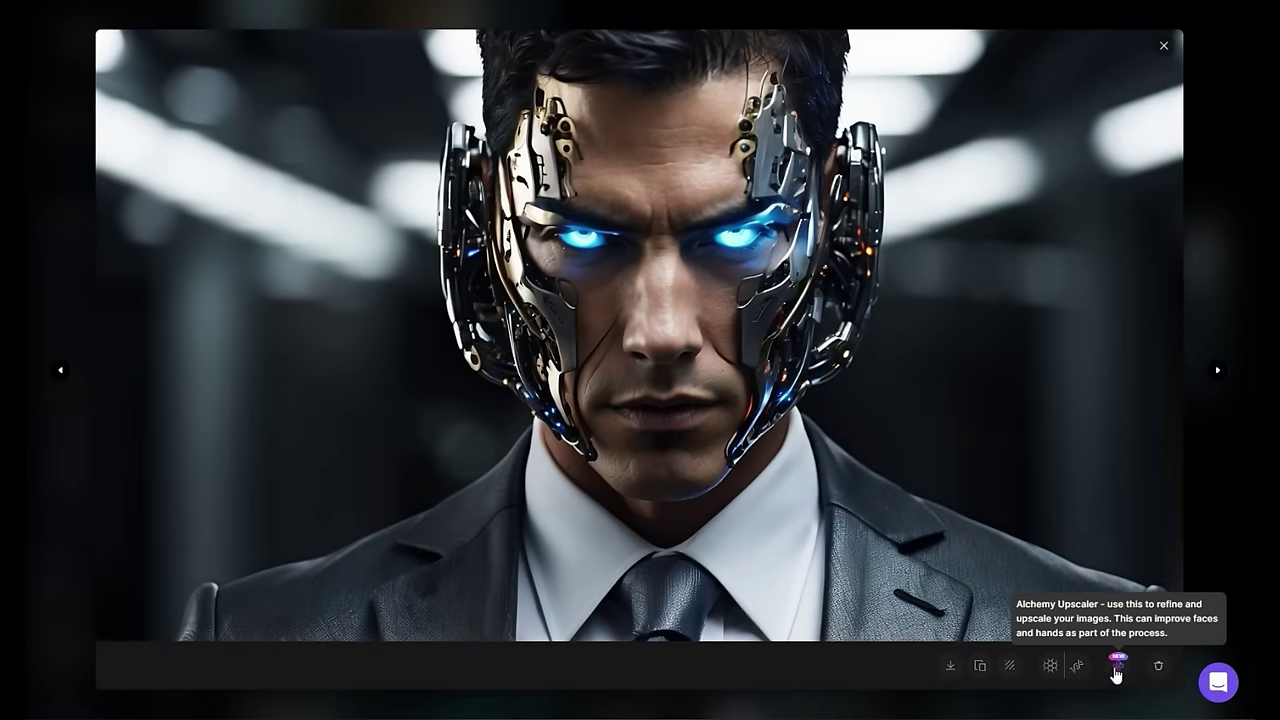
{"action": "left_click", "coordinate": [1116, 666]}
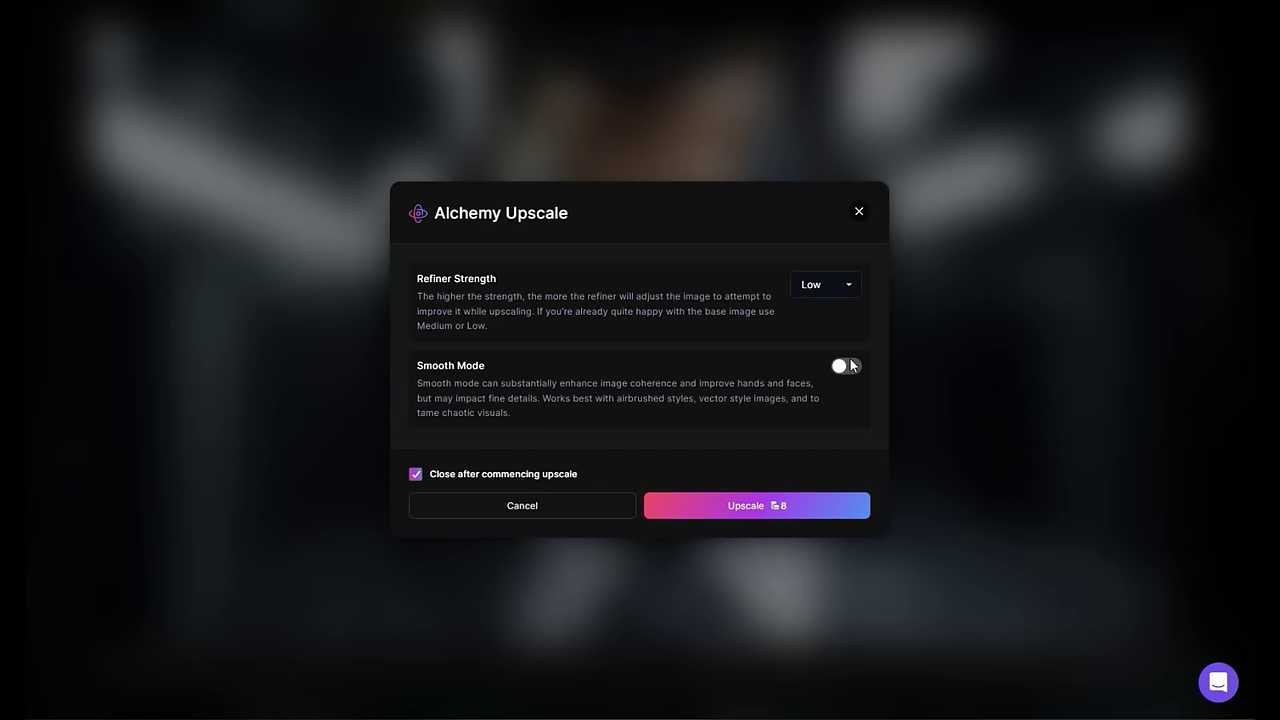
{"action": "left_click", "coordinate": [849, 285]}
{"action": "left_click", "coordinate": [836, 319]}
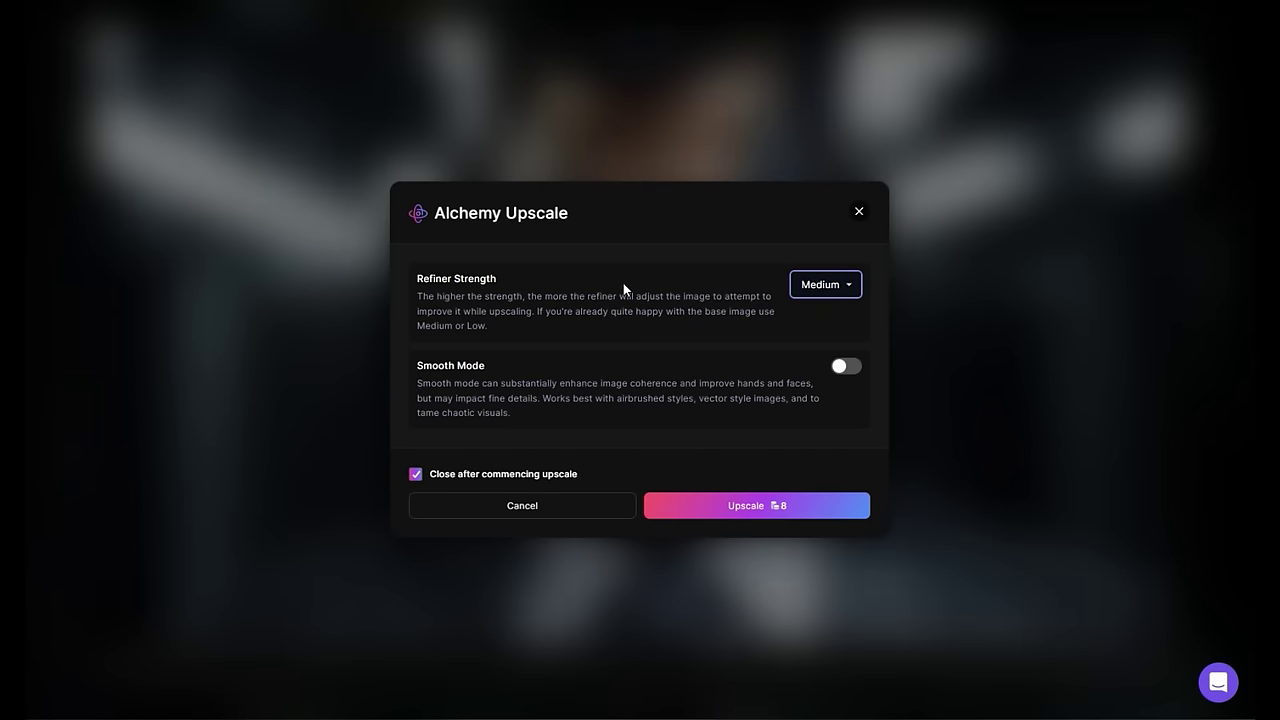
{"action": "left_click", "coordinate": [766, 510]}
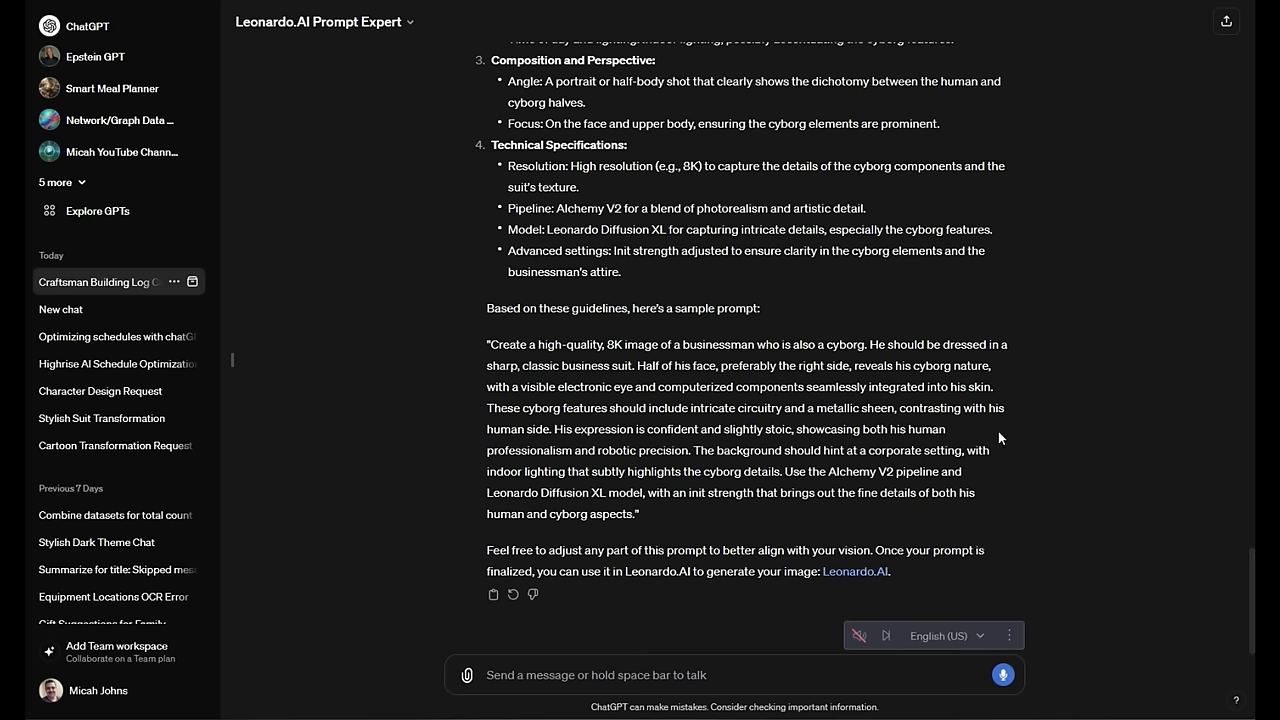
{"action": "scroll", "coordinate": [998, 431], "scroll_direction": "up", "scroll_amount": 2}
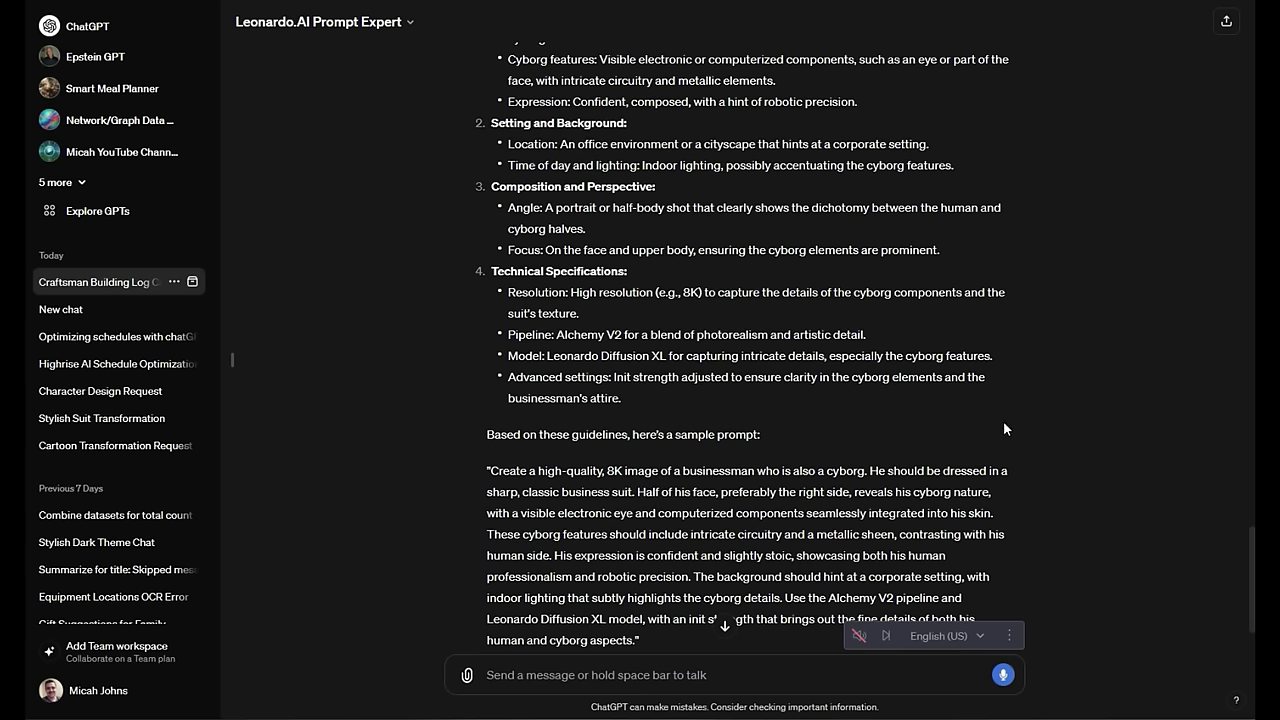
{"action": "scroll", "coordinate": [1004, 428], "scroll_direction": "down", "scroll_amount": 2}
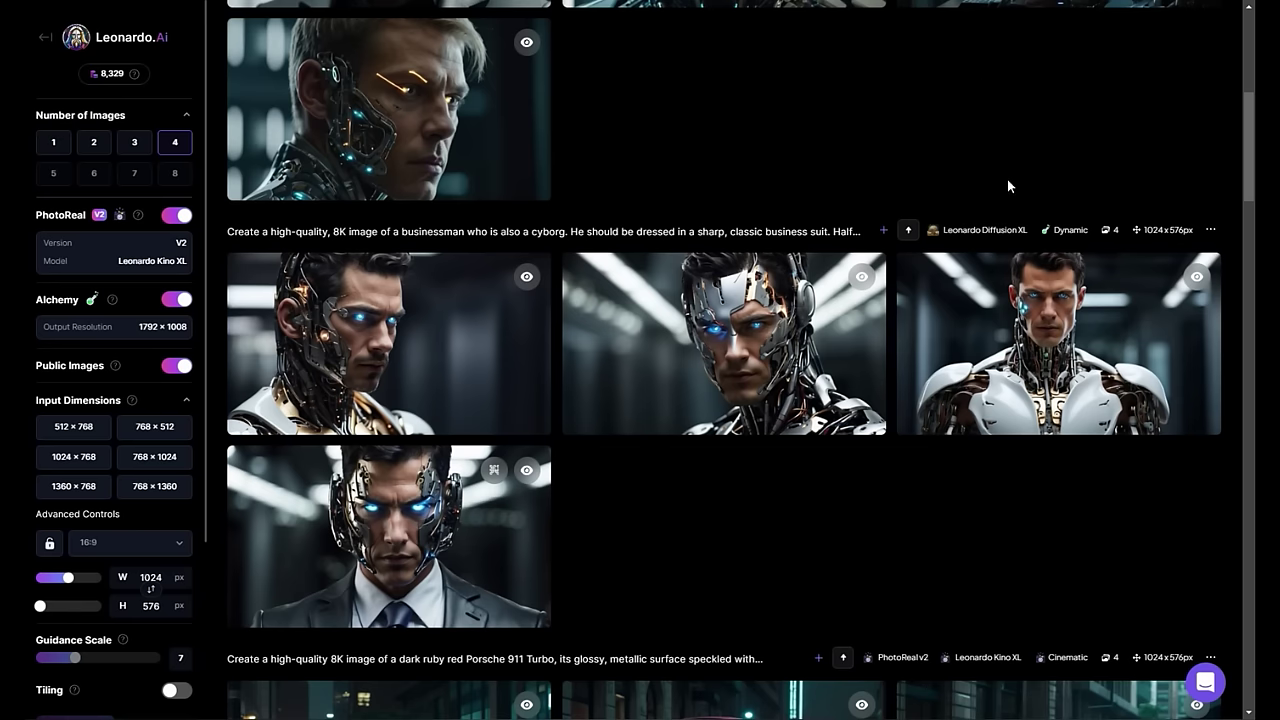
{"action": "scroll", "coordinate": [1007, 179], "scroll_direction": "up", "scroll_amount": 2}
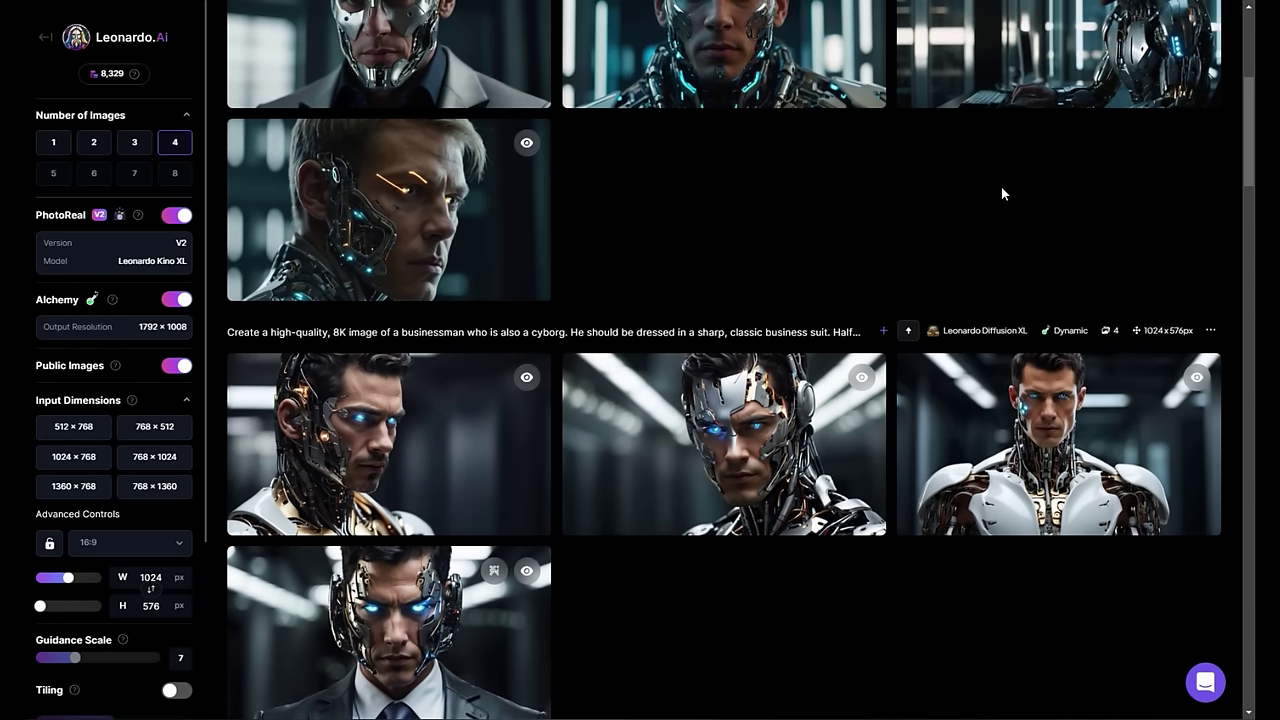
{"action": "scroll", "coordinate": [1001, 186], "scroll_direction": "up", "scroll_amount": 2}
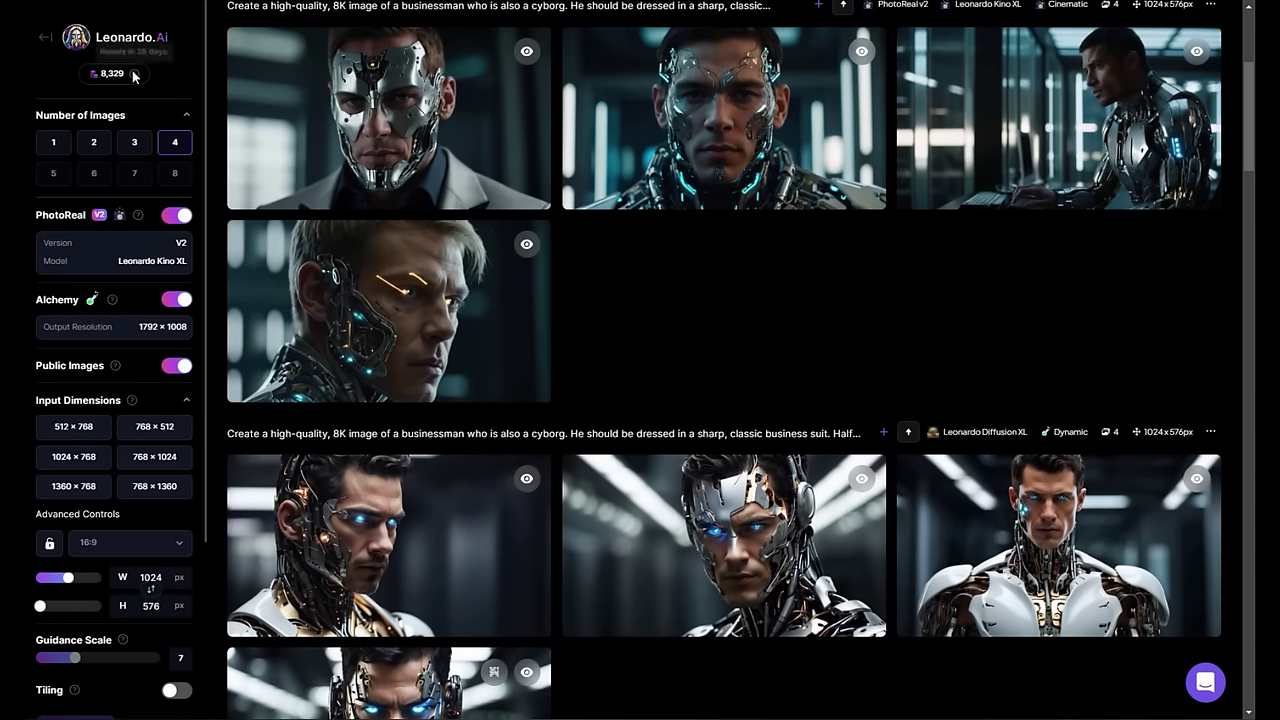
{"action": "scroll", "coordinate": [845, 400], "scroll_direction": "up", "scroll_amount": 3}
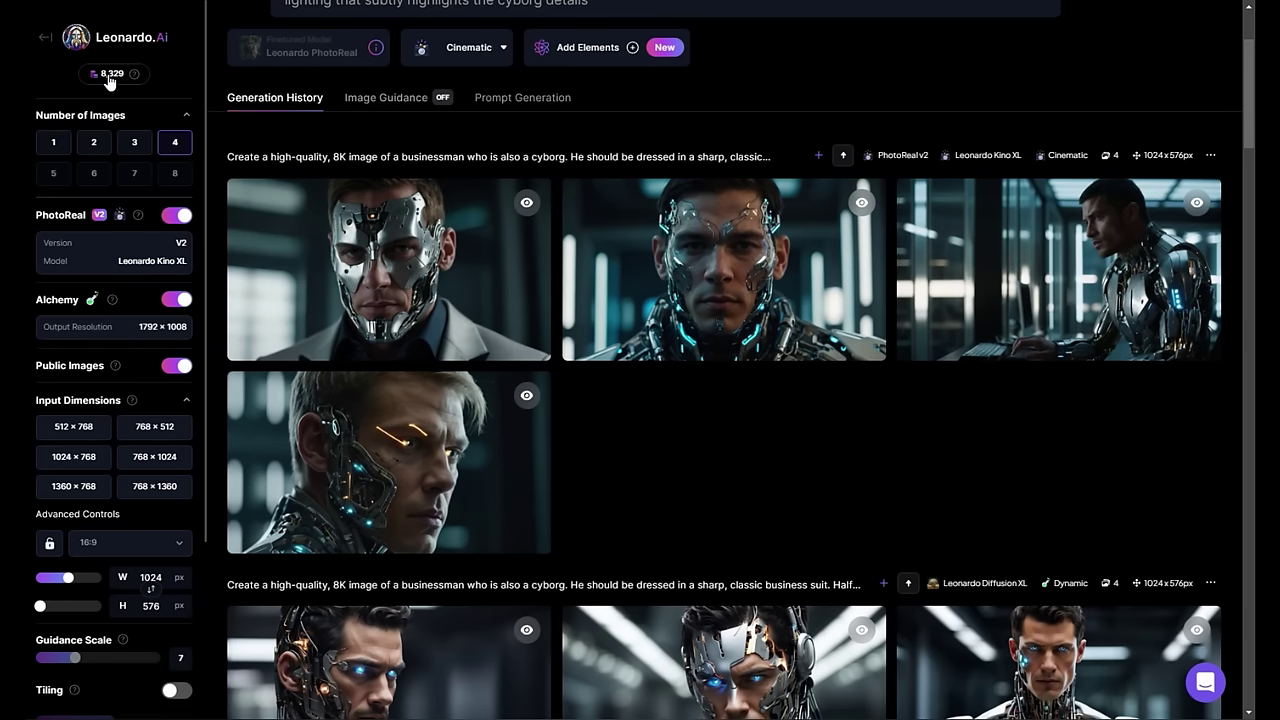
{"action": "scroll", "coordinate": [752, 122], "scroll_direction": "up", "scroll_amount": 1}
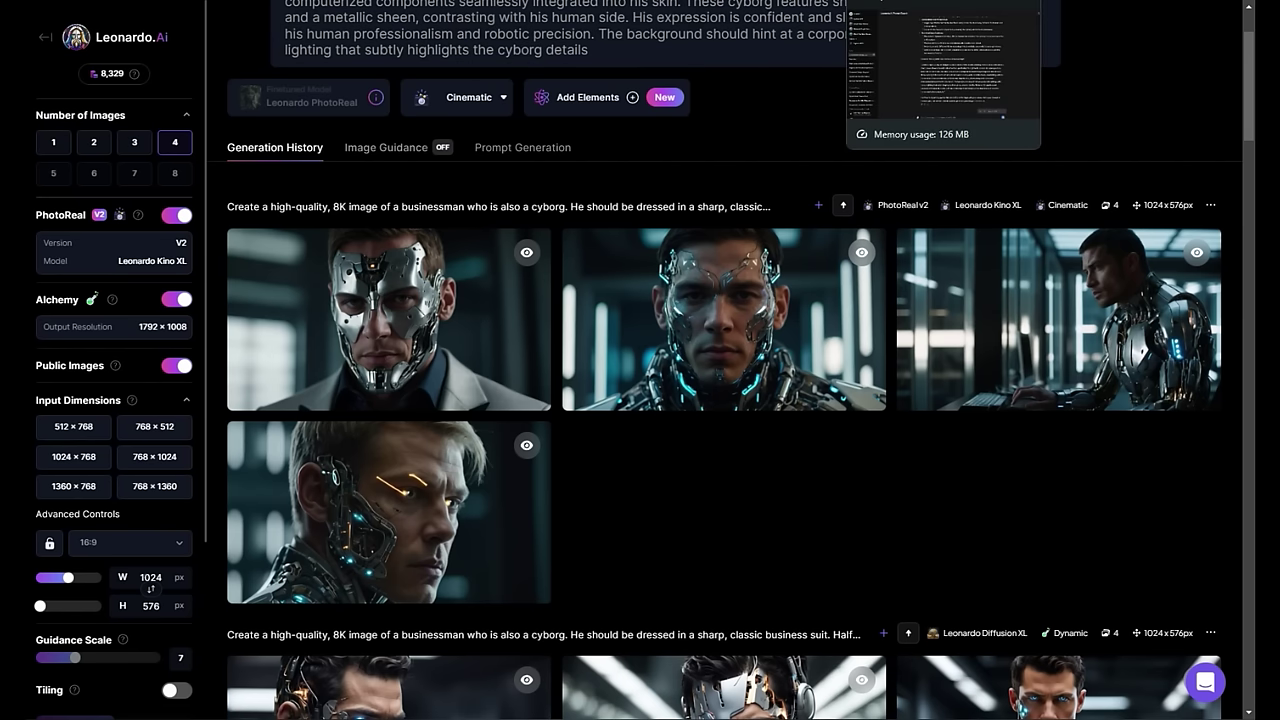
{"action": "scroll", "coordinate": [725, 400], "scroll_direction": "up", "scroll_amount": 2}
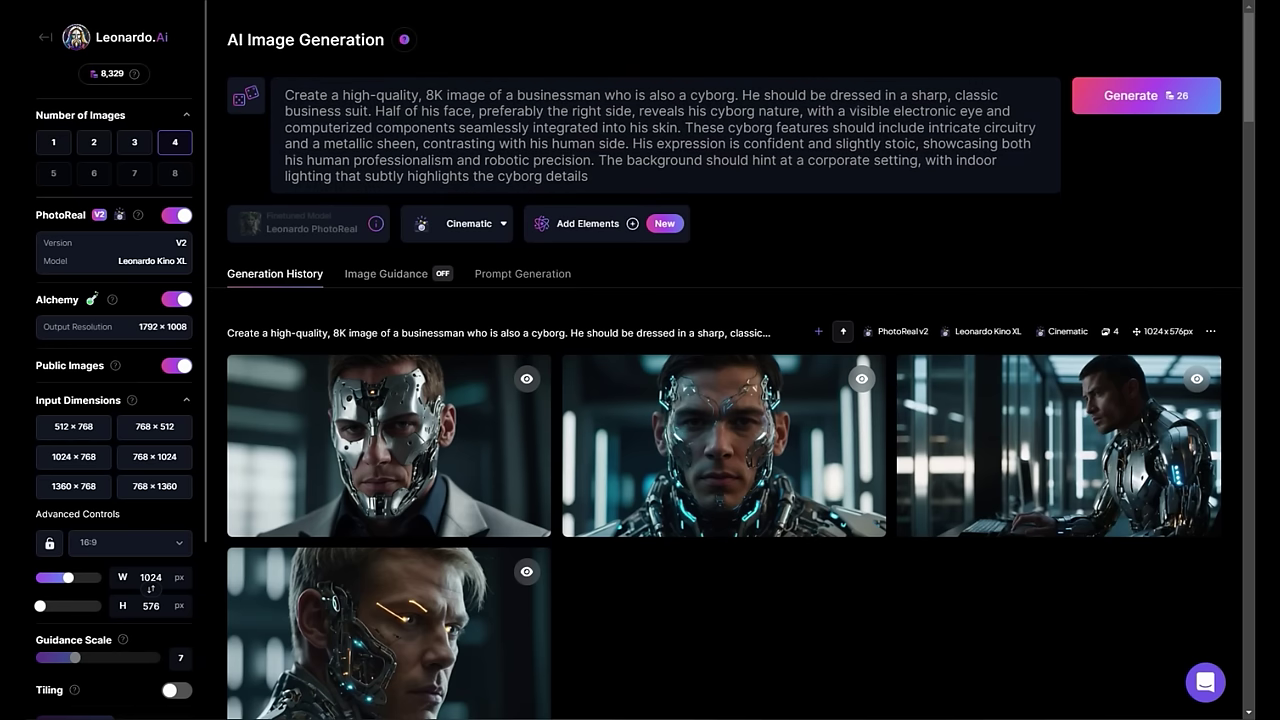